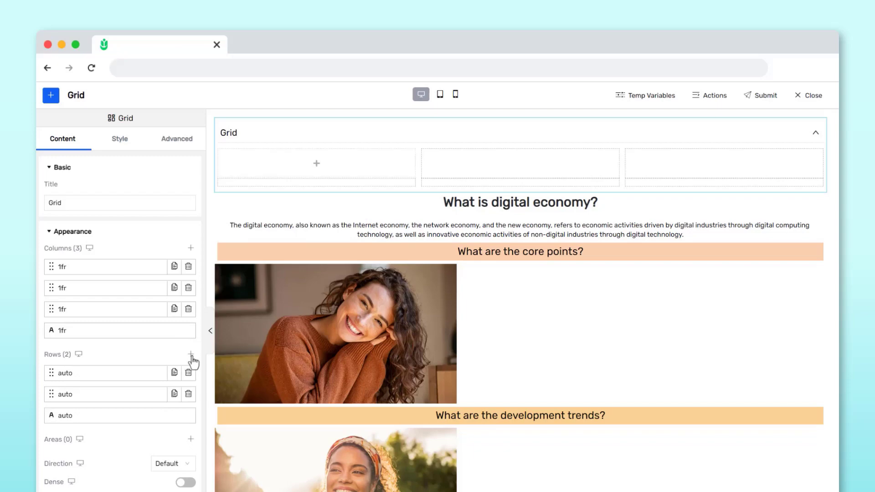
- Add a third row to the grid and open the first column's sizing settings
left_click(191, 355)
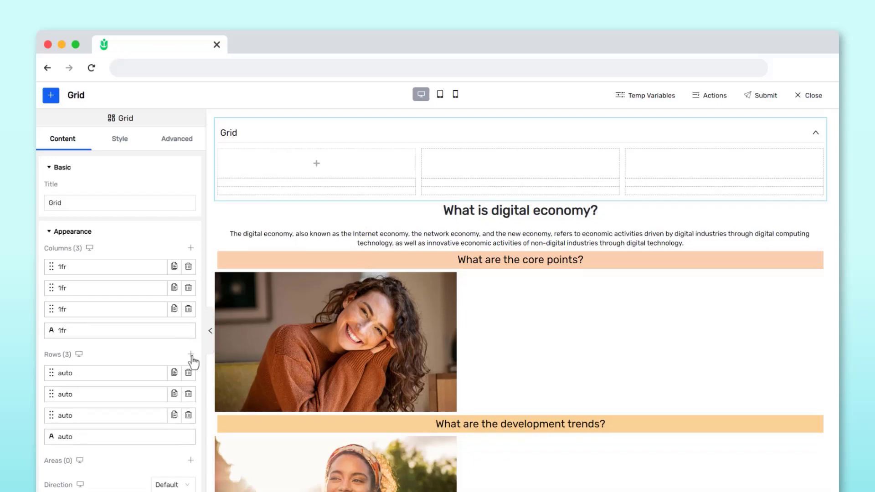
left_click(121, 268)
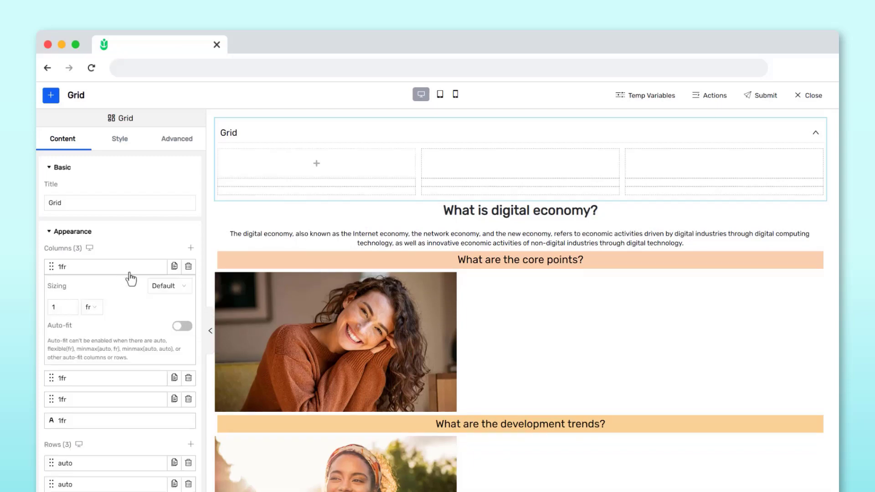
- Try Min/Max sizing on the grid's first column and return it to Default sizing
left_click(163, 293)
left_click(171, 321)
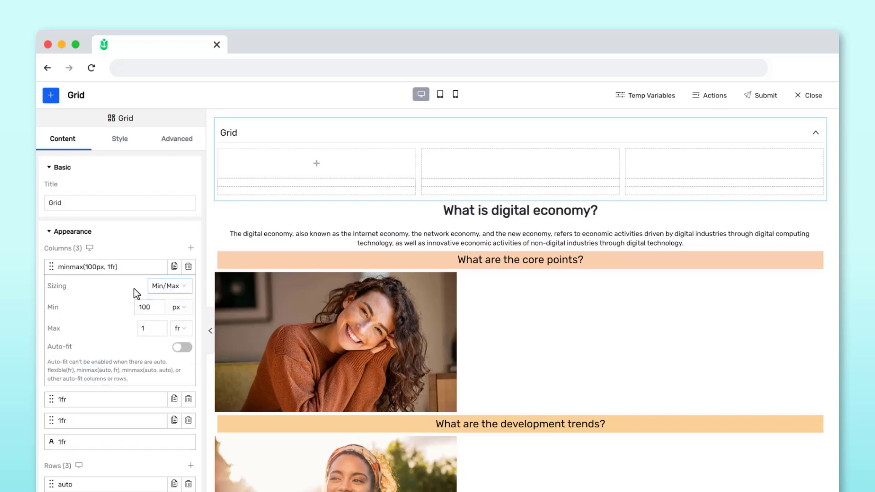
left_click(181, 287)
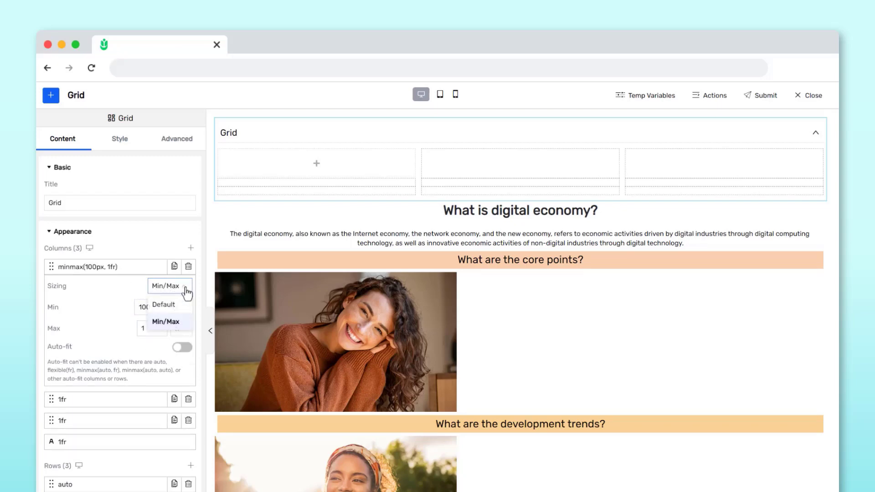
left_click(182, 306)
- Set the first column's size to 2, try px as its unit, and return the unit to fr
double_click(60, 306)
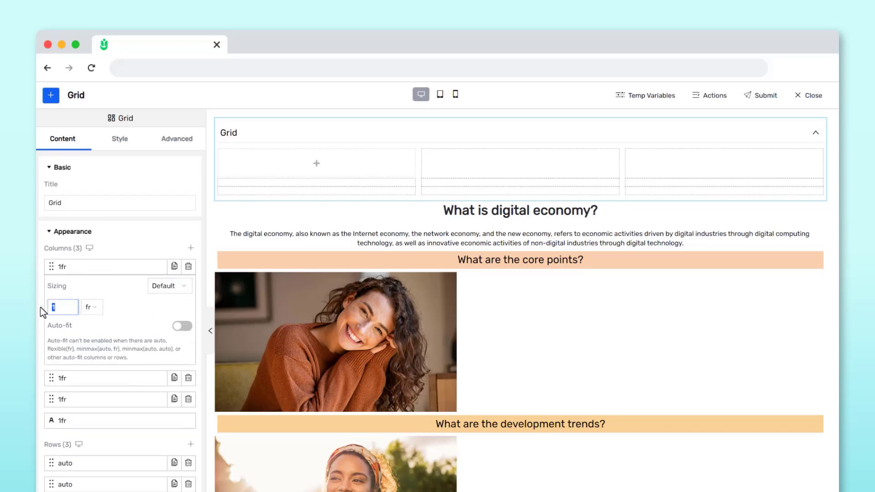
type("2")
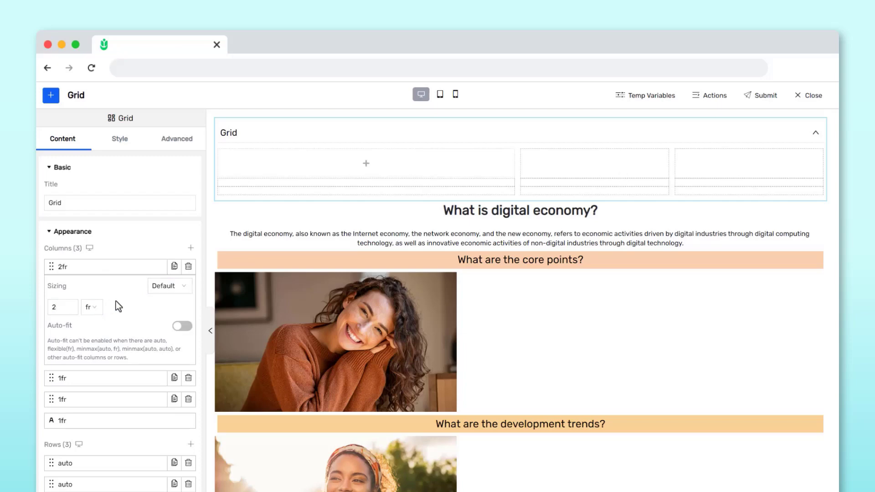
left_click(91, 307)
left_click(97, 322)
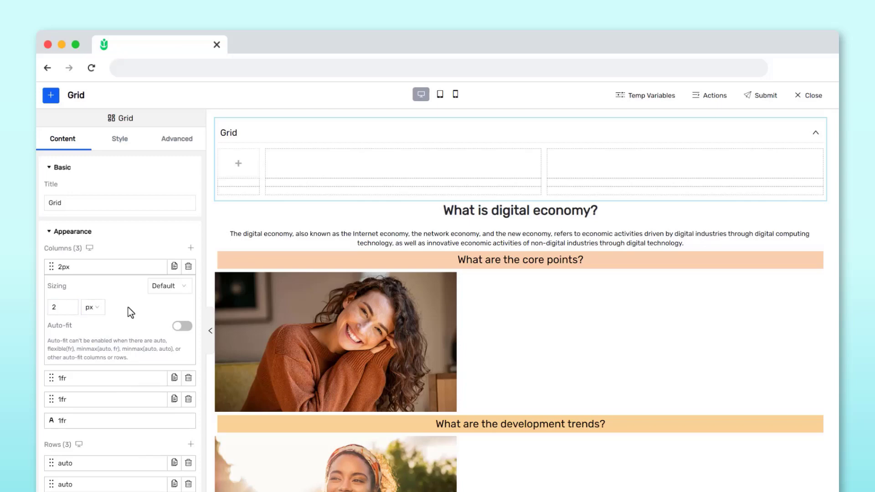
left_click(92, 307)
left_click(94, 429)
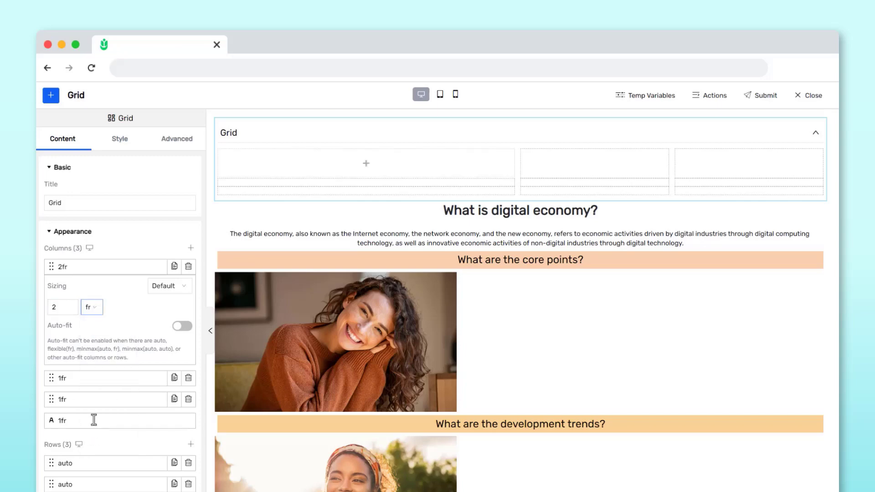
- Set the grid's first column width to 0.5 fr and collapse its settings
double_click(60, 307)
type("0.5")
left_click(114, 273)
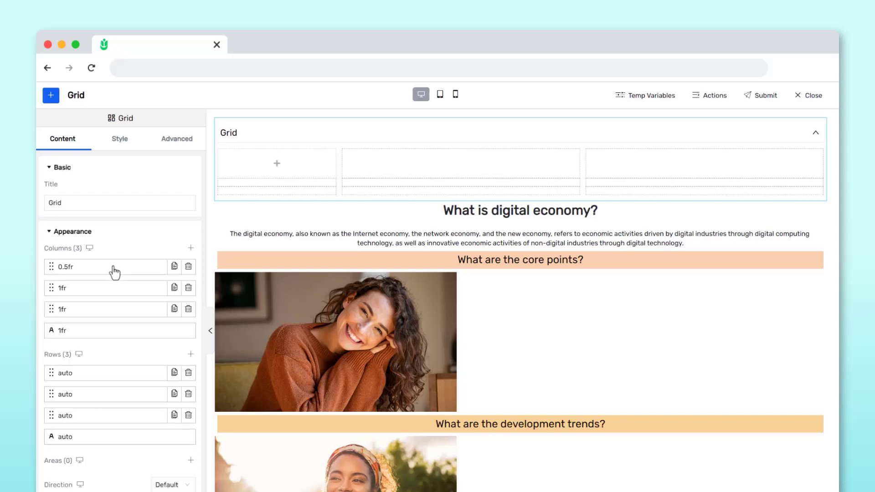
- Set the second column's width to 0.5 fr and open the first row's sizing settings
left_click(116, 288)
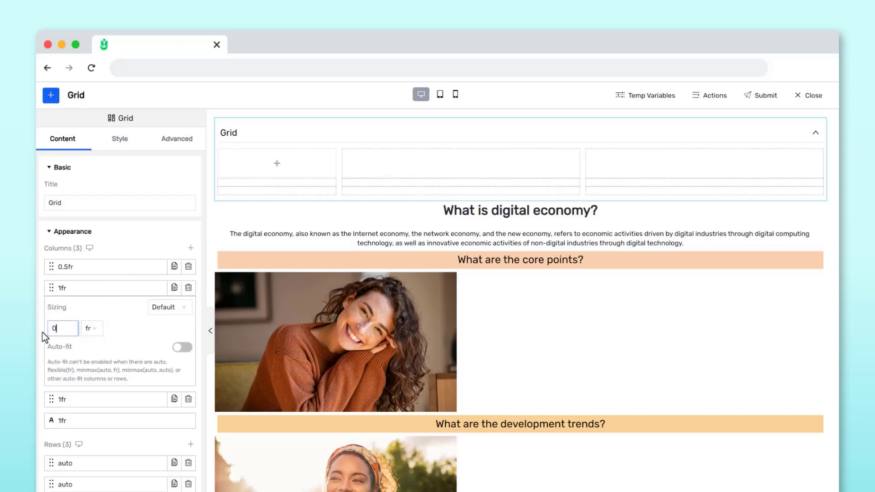
type("0.5")
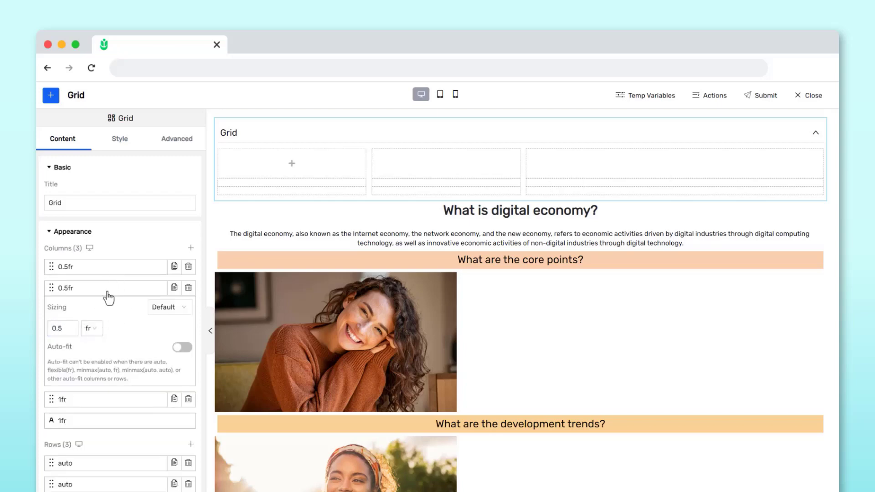
left_click(107, 294)
left_click(127, 379)
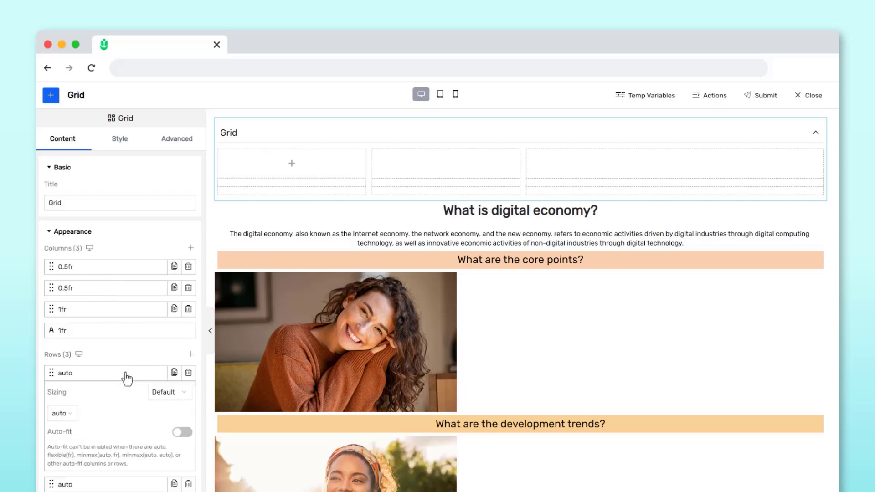
scroll(125, 377, "down", 3)
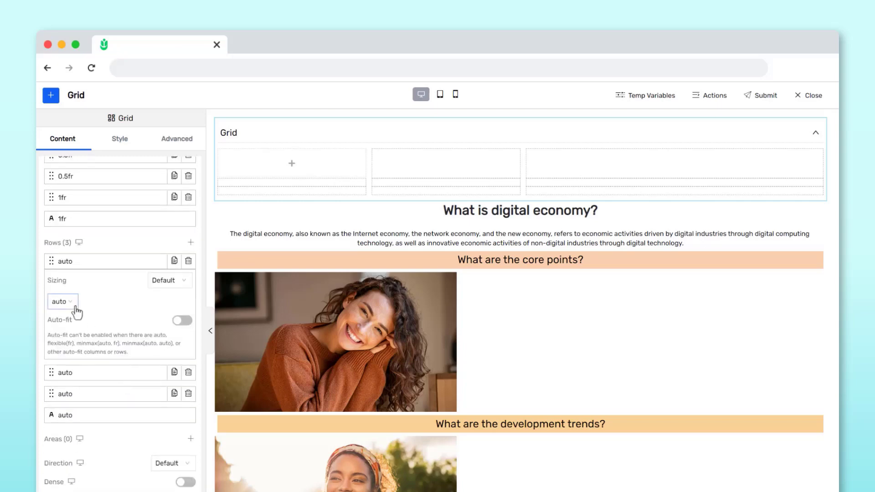
- Try Min/Max sizing on the grid's first row and return it to Default sizing
left_click(170, 280)
left_click(176, 316)
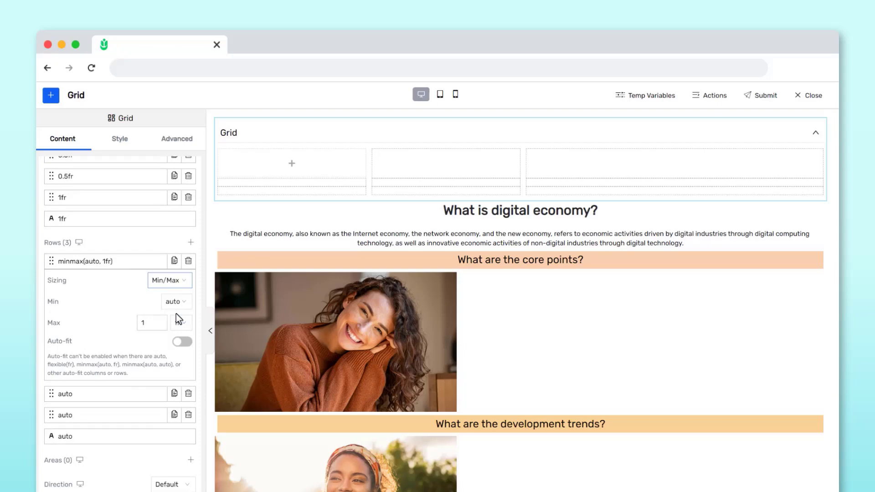
left_click(187, 283)
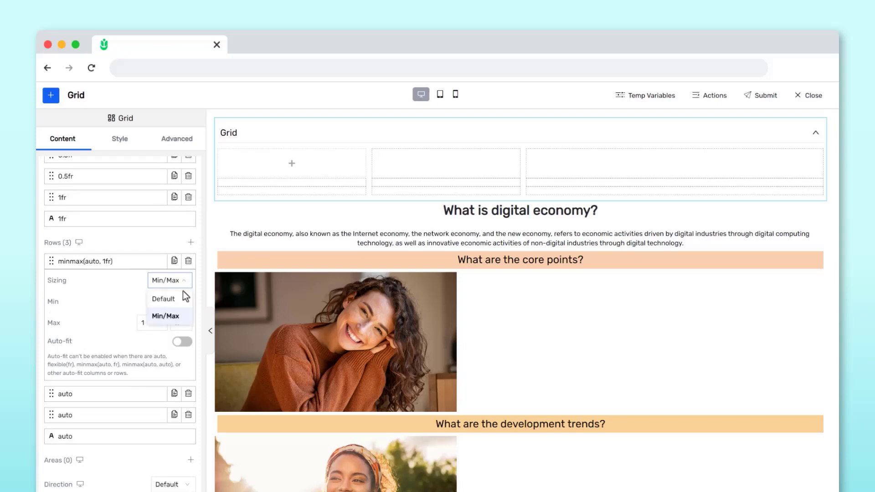
left_click(160, 297)
- Change the first row's sizing unit from auto to px, giving it a height of 100 px
left_click(70, 303)
left_click(72, 320)
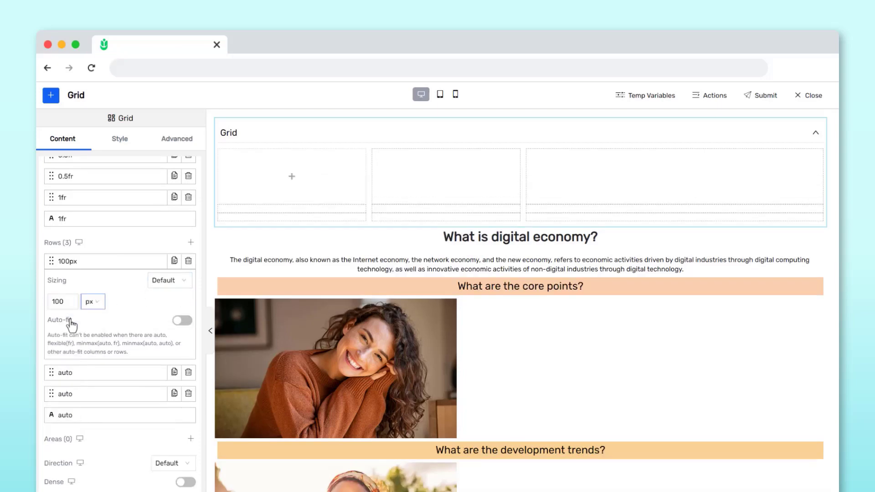
left_click(117, 264)
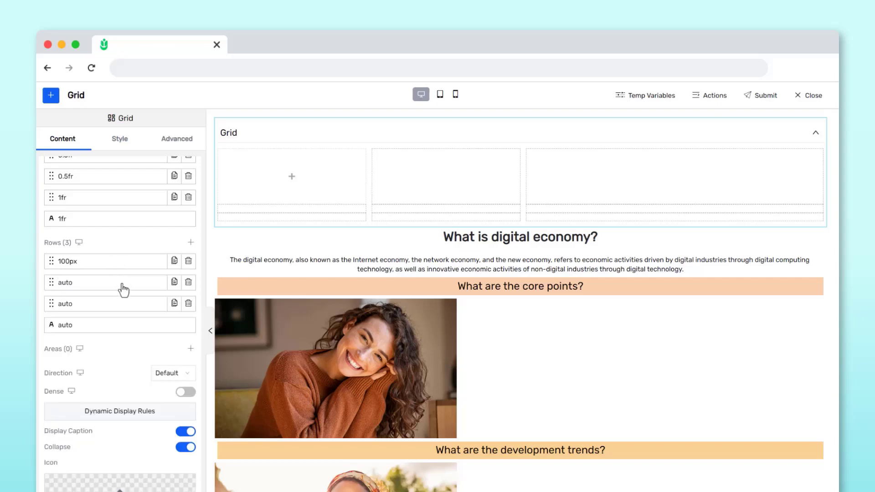
- Switch the second row's sizing unit to px and set its height to 250 px
left_click(121, 287)
left_click(73, 324)
left_click(86, 344)
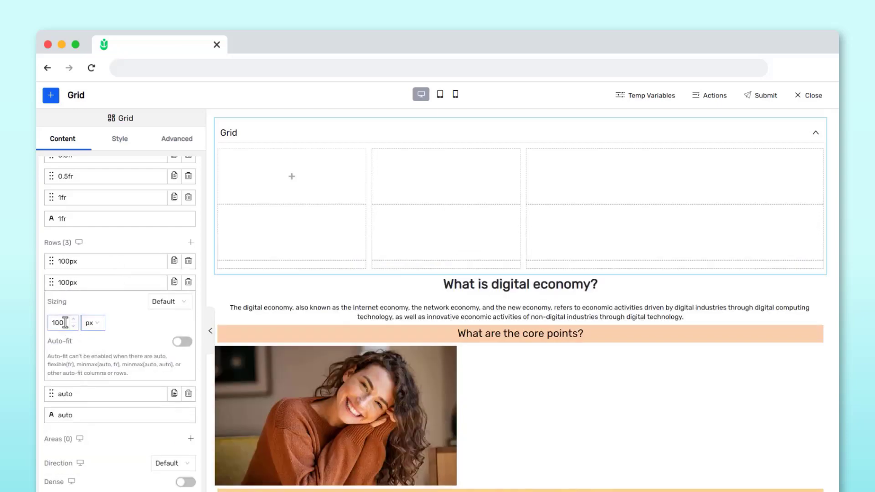
left_click_drag(65, 323, 44, 322)
type("250")
left_click(112, 288)
- Switch the third row's sizing unit to px and set its height to 250 px
left_click(107, 304)
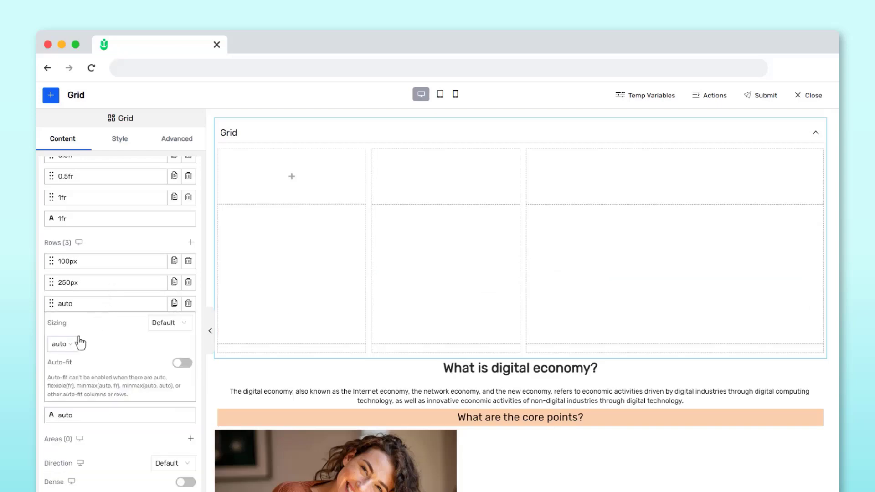
left_click(78, 343)
left_click(73, 351)
left_click_drag(66, 344, 38, 360)
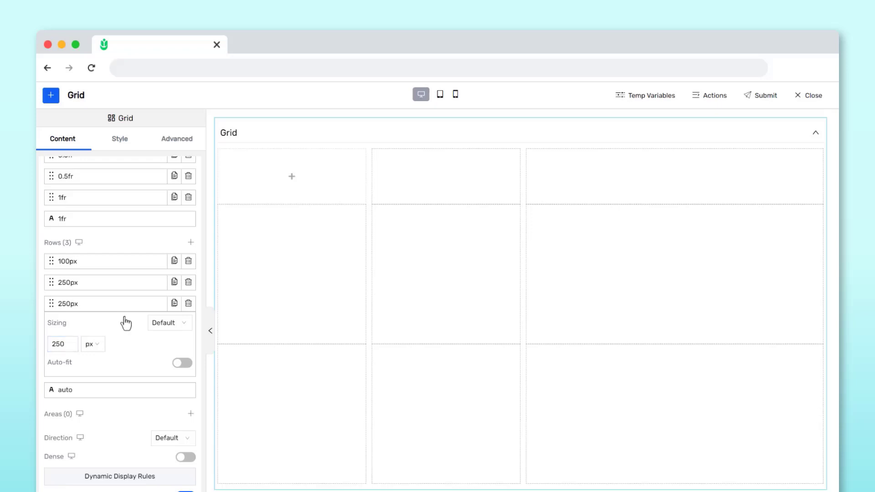
left_click(114, 305)
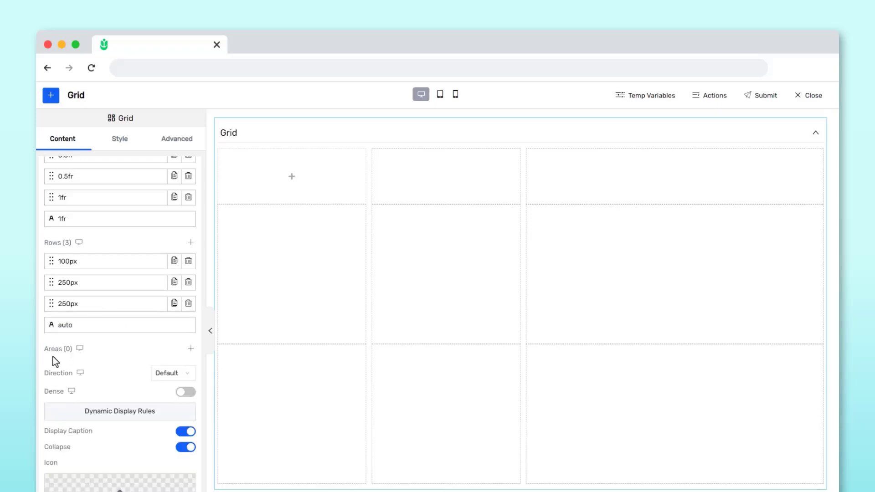
- Add one area to the grid with column start 1 and end 3, and row start 1 and end 1
left_click(190, 349)
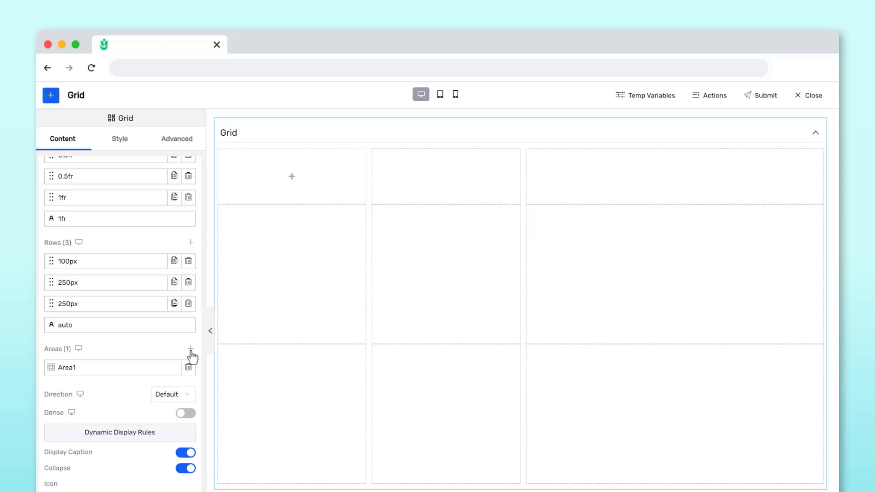
left_click(133, 371)
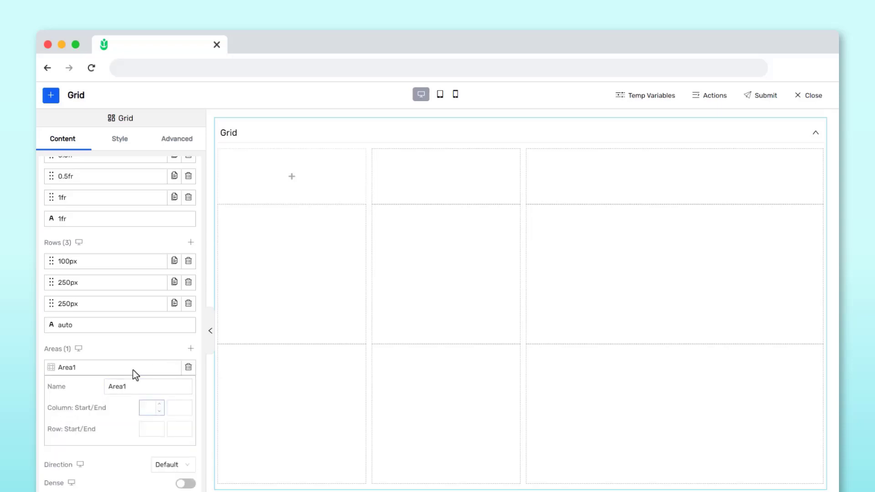
left_click(144, 409)
type("1")
left_click(171, 408)
type("3")
left_click(143, 428)
type("1")
left_click(173, 428)
type("1")
scroll(152, 360, "down", 4)
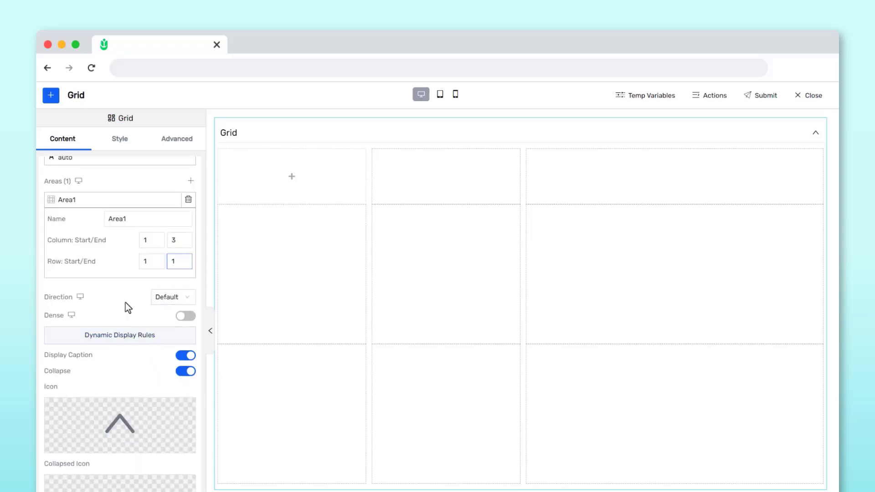
left_click(122, 295)
- Add a Title control to the grid's first cell and position it in Area1
left_click(51, 95)
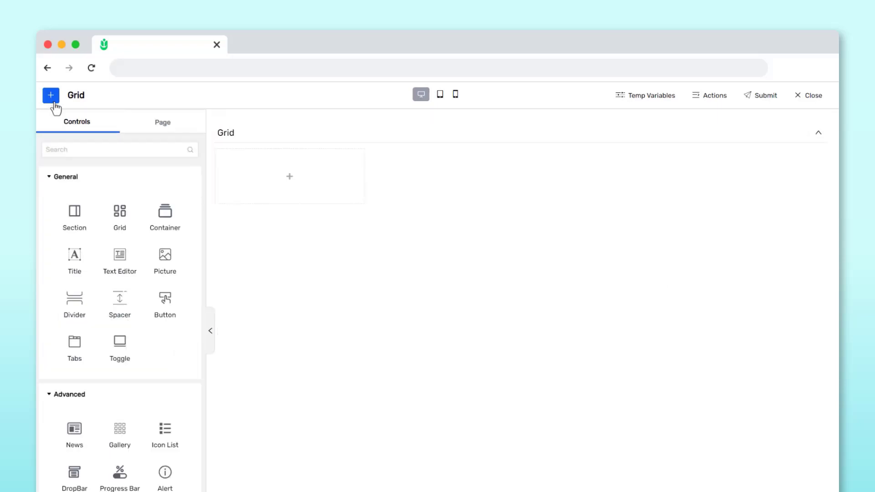
left_click_drag(75, 253, 289, 179)
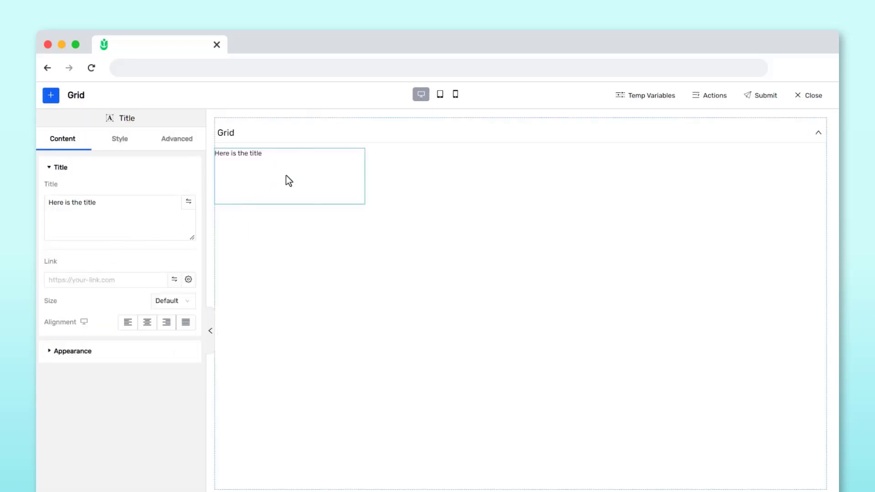
left_click(177, 144)
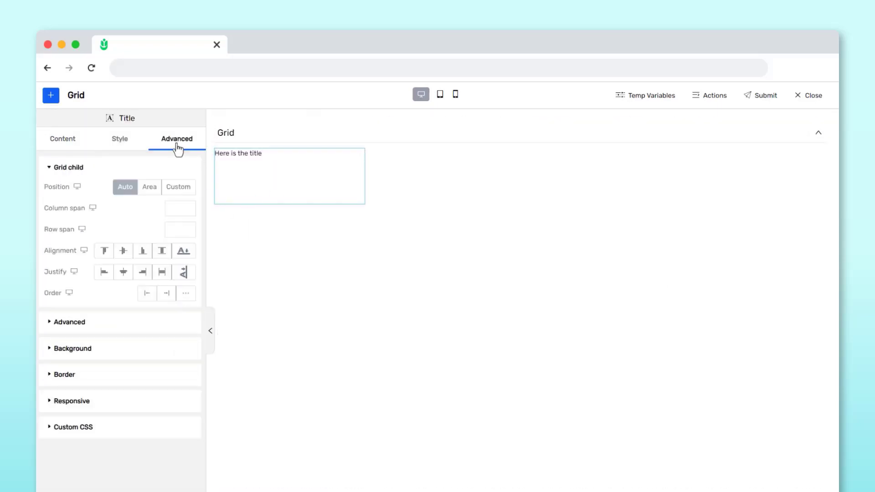
left_click(157, 191)
left_click(173, 208)
left_click(182, 228)
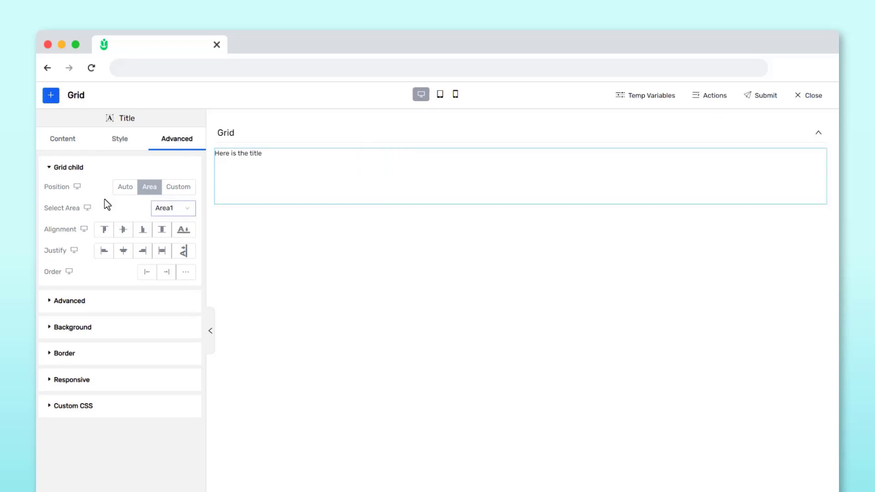
- Set the width of the title in Area1 to Inline (auto)
left_click(114, 302)
left_click(187, 417)
left_click(184, 468)
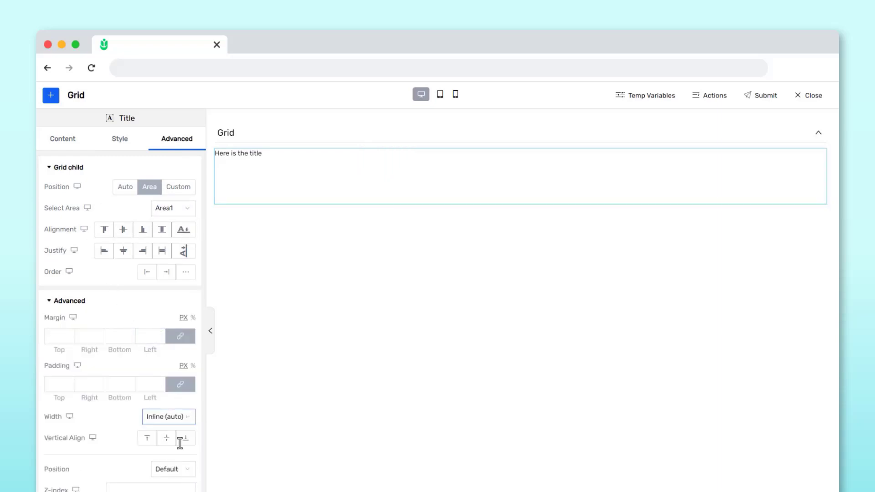
left_click(122, 305)
- Add a second Title control in the first cell of the grid's second row and set its width to Inline (auto)
left_click(50, 96)
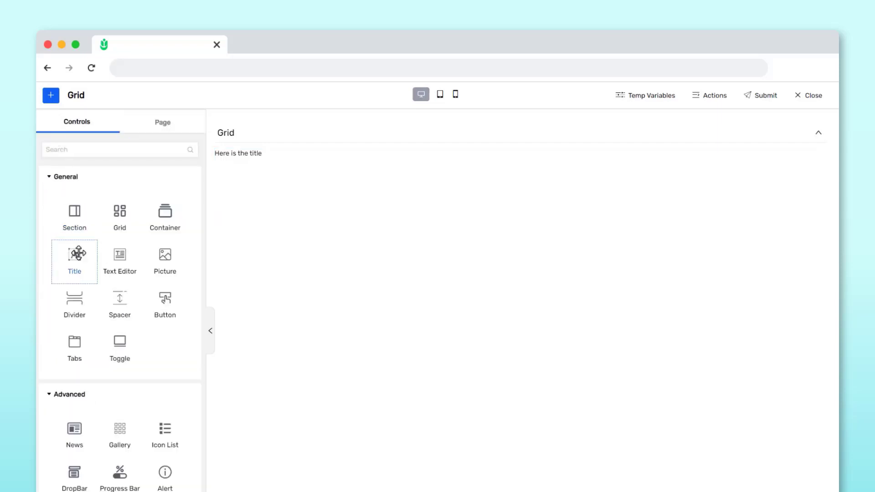
left_click_drag(74, 253, 246, 207)
left_click(181, 145)
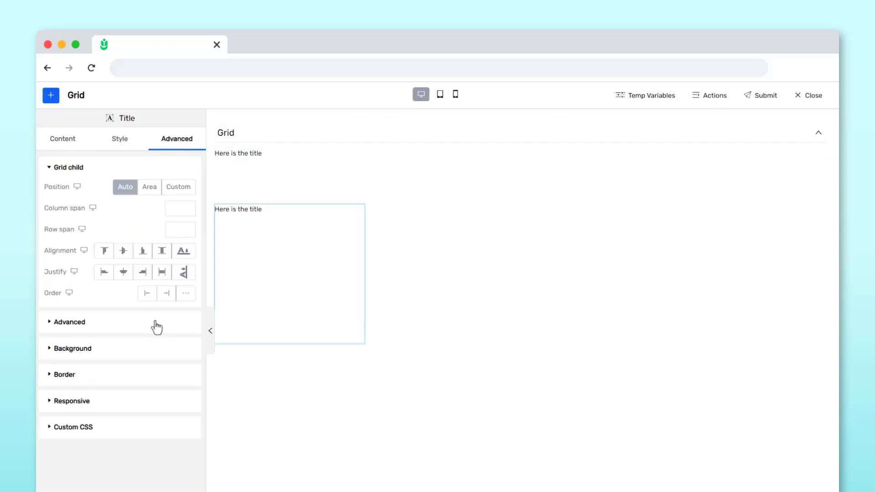
left_click(156, 323)
left_click(173, 438)
left_click(168, 488)
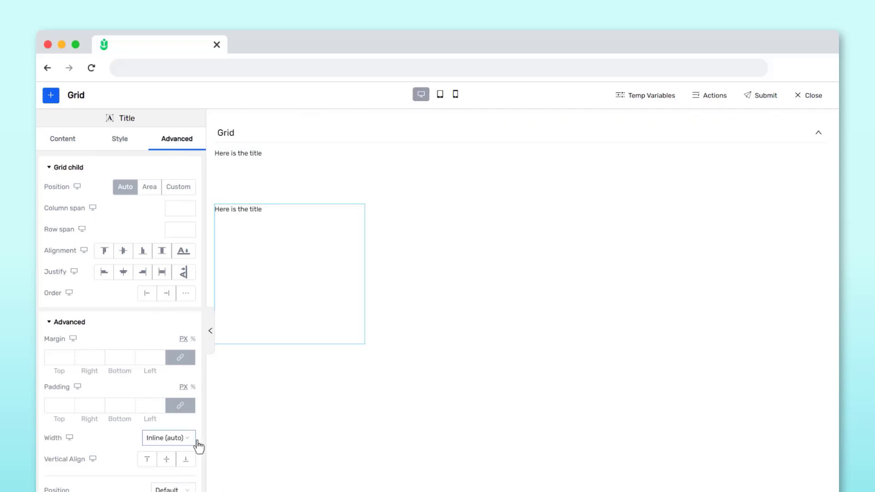
- Duplicate the title in the grid's second row
left_click(278, 150)
left_click(297, 222)
right_click(297, 223)
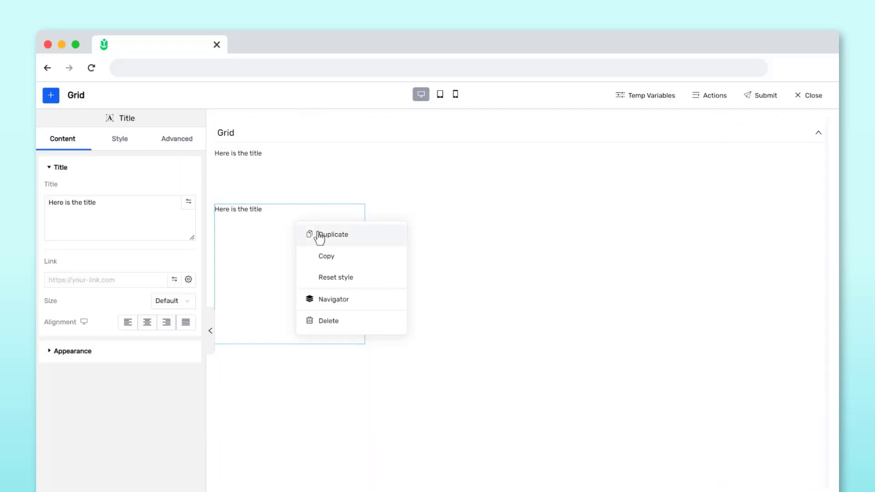
left_click(318, 235)
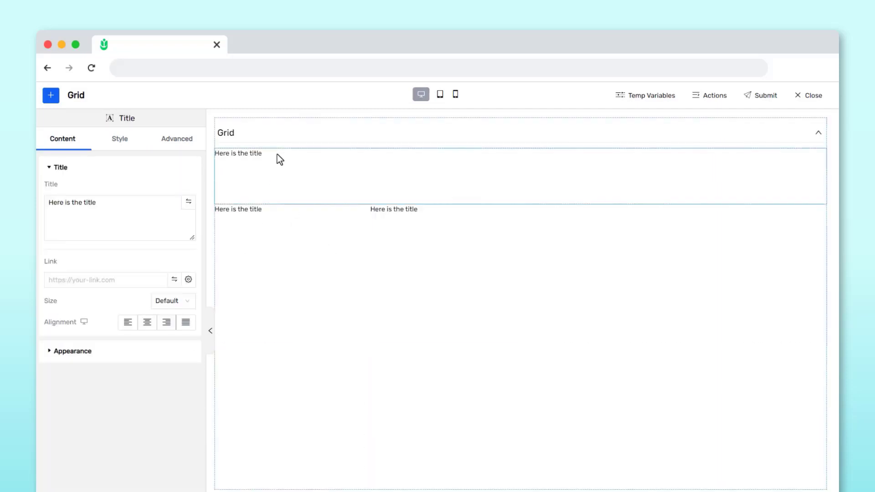
- Try the grid's Column direction, settle on Row, and turn off the Display Caption option
left_click(273, 133)
left_click(117, 234)
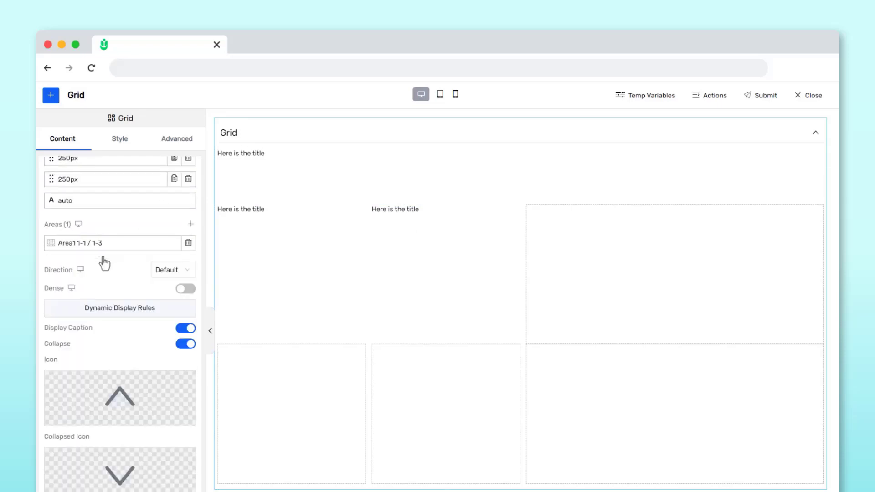
left_click(183, 272)
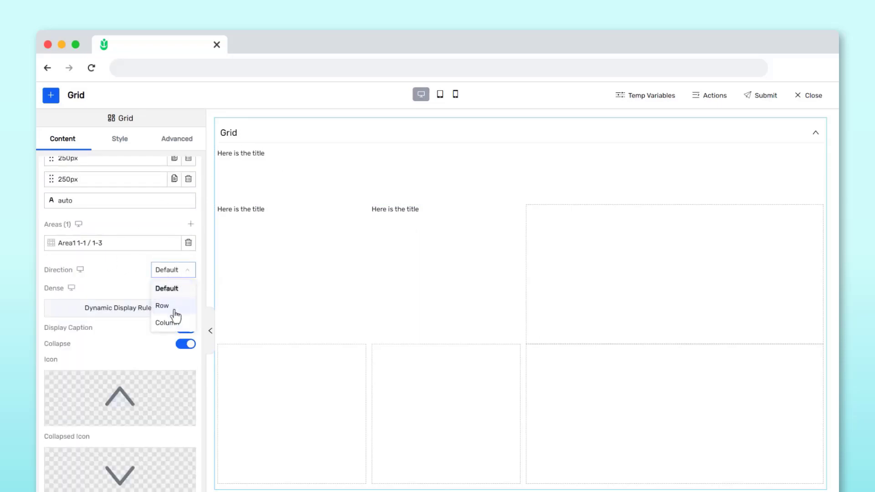
left_click(172, 303)
left_click(184, 274)
left_click(172, 324)
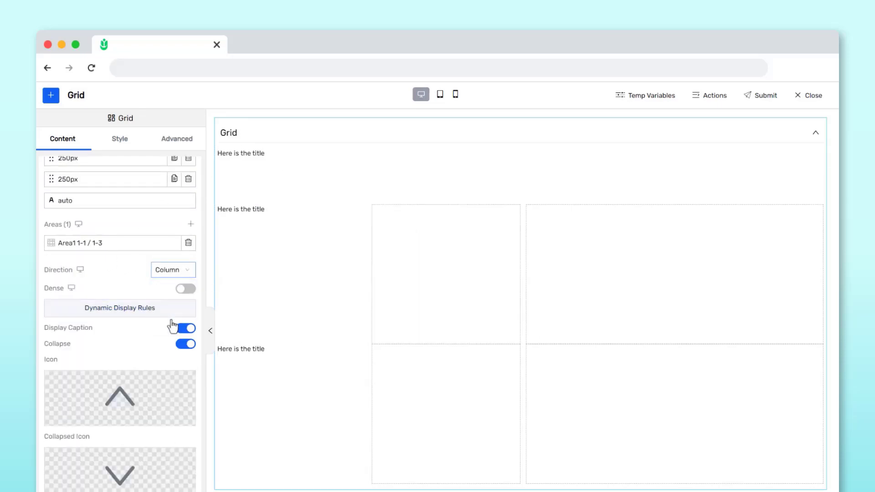
left_click(185, 274)
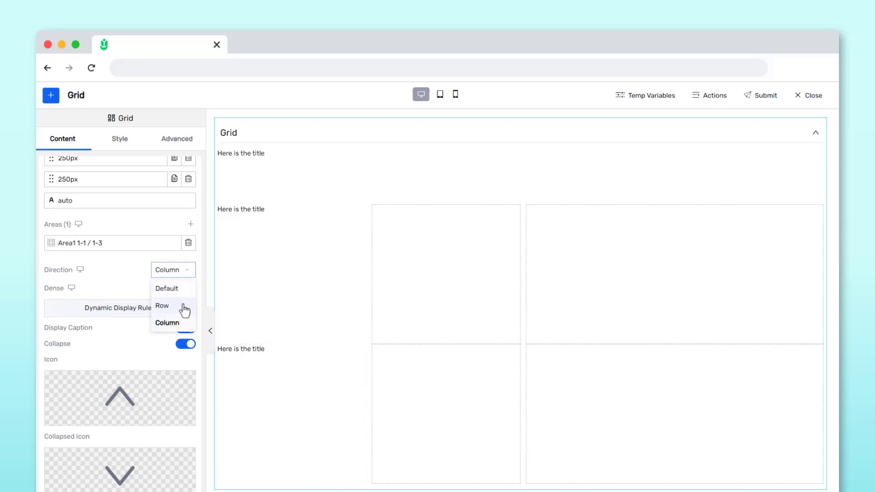
left_click(184, 307)
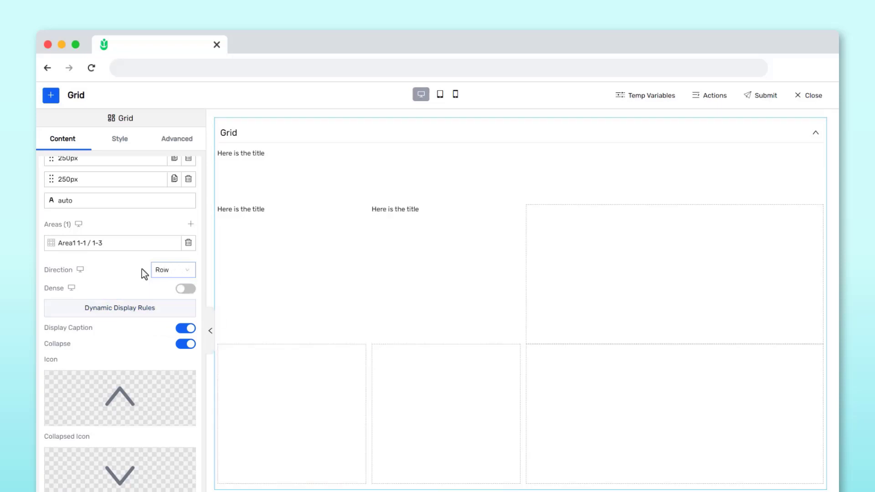
scroll(142, 268, "up", 4)
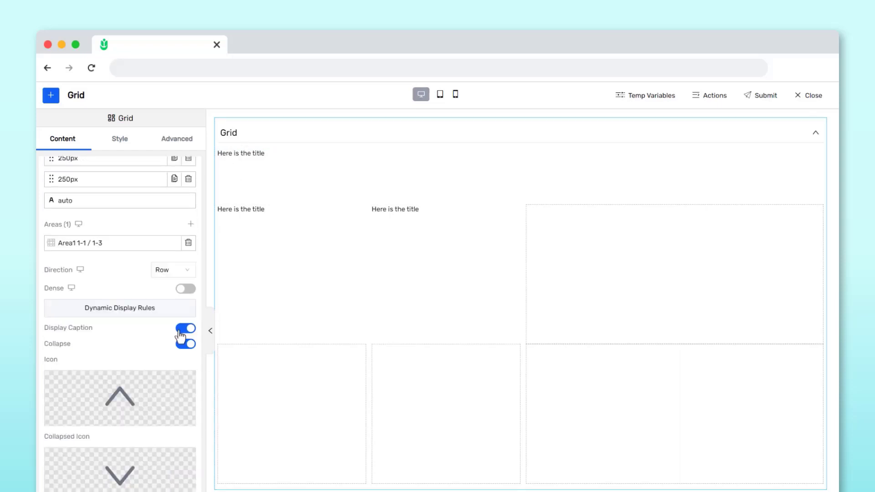
left_click(179, 330)
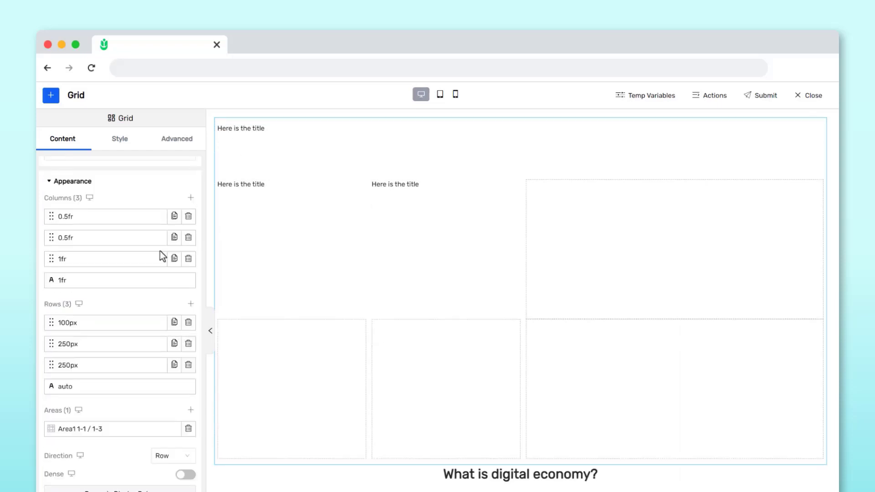
- Set the grid's columns gap to 100 px and its rows gap to 20 px
left_click(135, 147)
left_click_drag(157, 192, 132, 192)
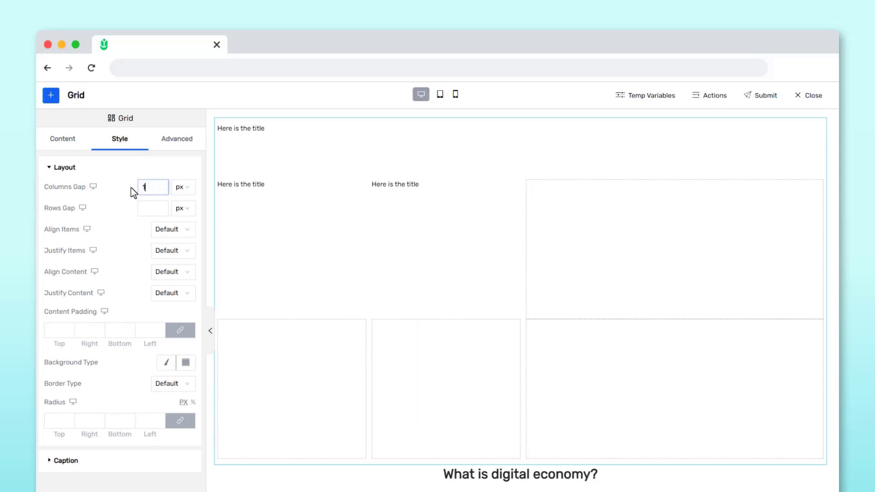
type("100")
left_click(142, 208)
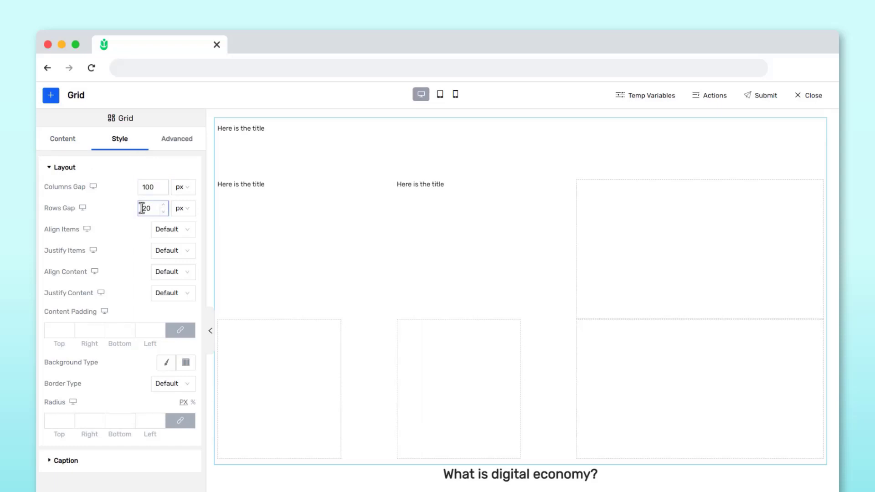
- Set the grid's rows gap to 0 px and its columns gap to 10 px
double_click(146, 208)
type("0")
left_click(156, 187)
key("BackSpace")
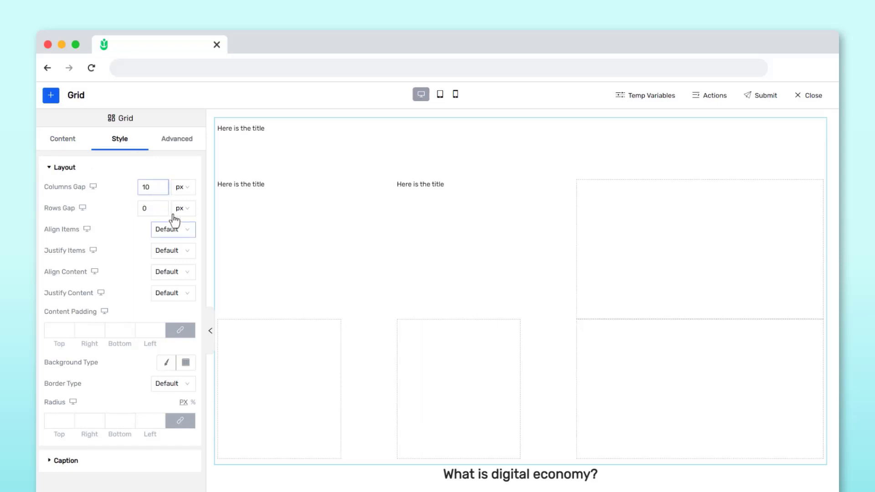
- Try the Center and End options for the grid's Align Items setting
left_click(173, 230)
left_click(179, 283)
left_click(182, 232)
left_click(169, 300)
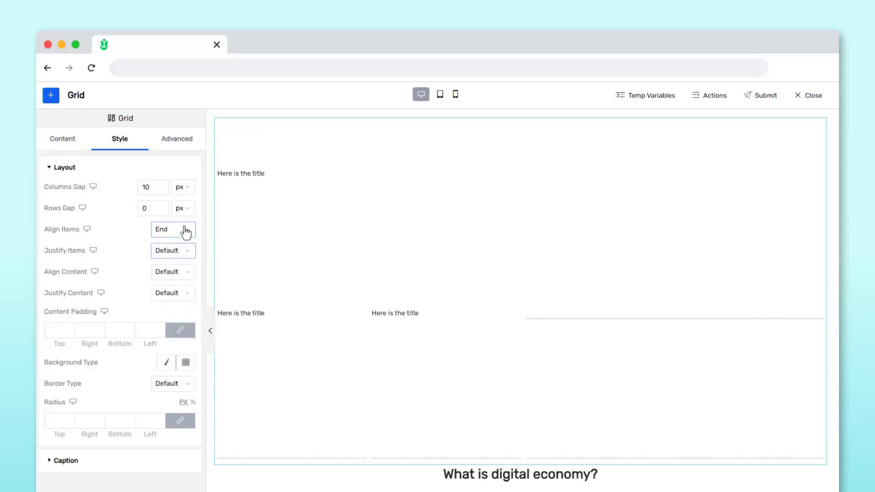
left_click(185, 230)
- Try the Center, Stretch and End options for the grid's Justify Items setting
left_click(180, 251)
left_click(180, 251)
left_click(169, 303)
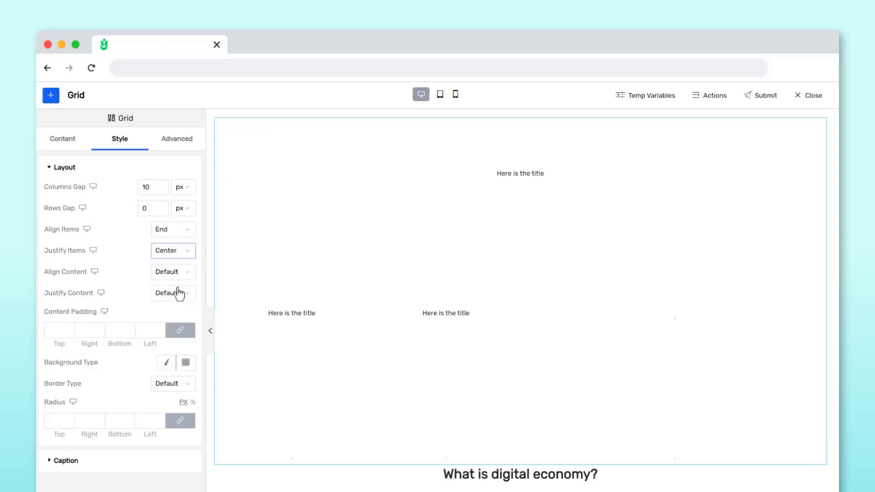
left_click(178, 251)
left_click(173, 337)
left_click(180, 252)
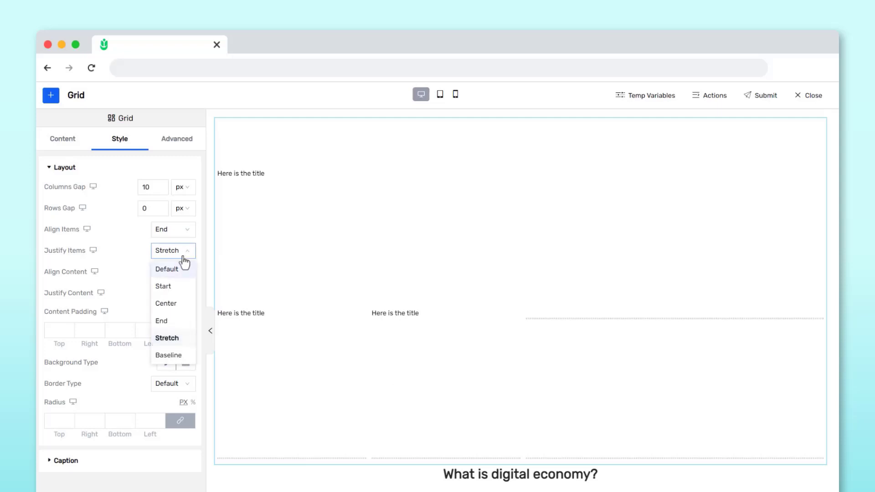
left_click(176, 321)
- Reset the grid's Justify Items and Align Items settings to Default
left_click(180, 250)
left_click(179, 269)
left_click(174, 229)
left_click(168, 246)
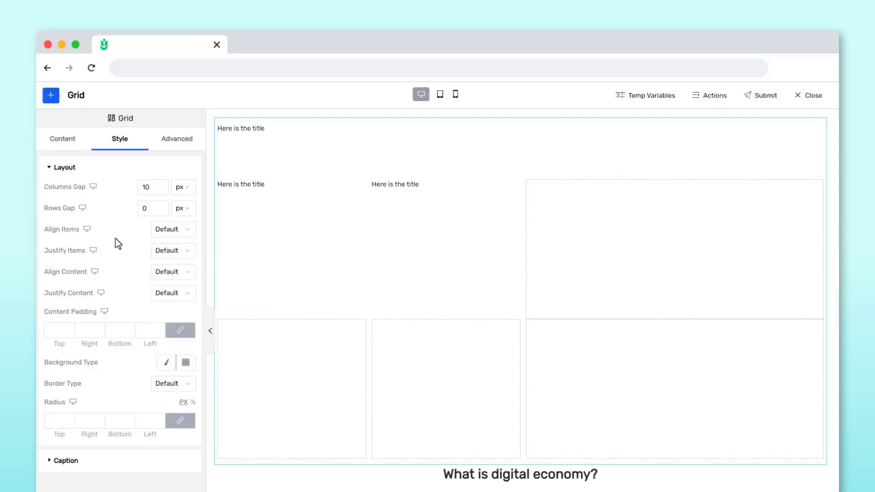
- Delete the three title controls from the grid and confirm each deletion
right_click(293, 156)
left_click(337, 257)
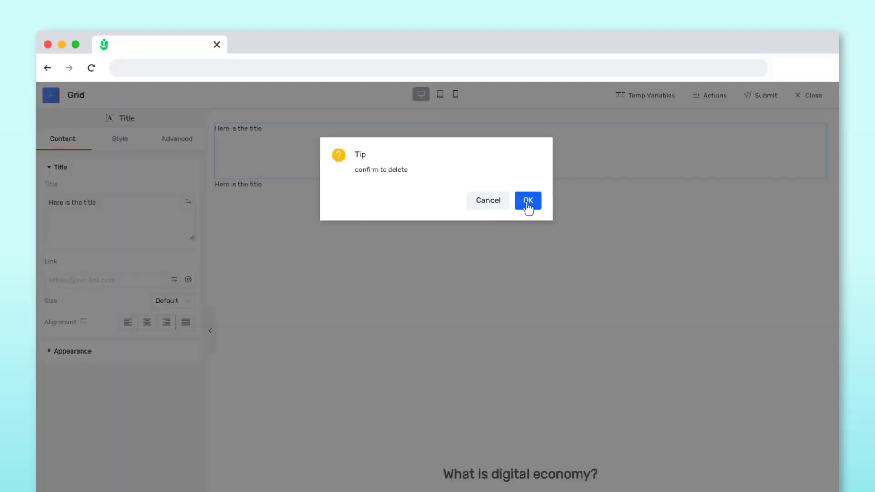
left_click(528, 204)
right_click(268, 151)
left_click(301, 250)
left_click(524, 204)
right_click(239, 133)
left_click(267, 234)
left_click(527, 203)
- Move the "What is digital economy?" text block into the grid's first cell and show its grid child settings
left_click(256, 479)
left_click(178, 139)
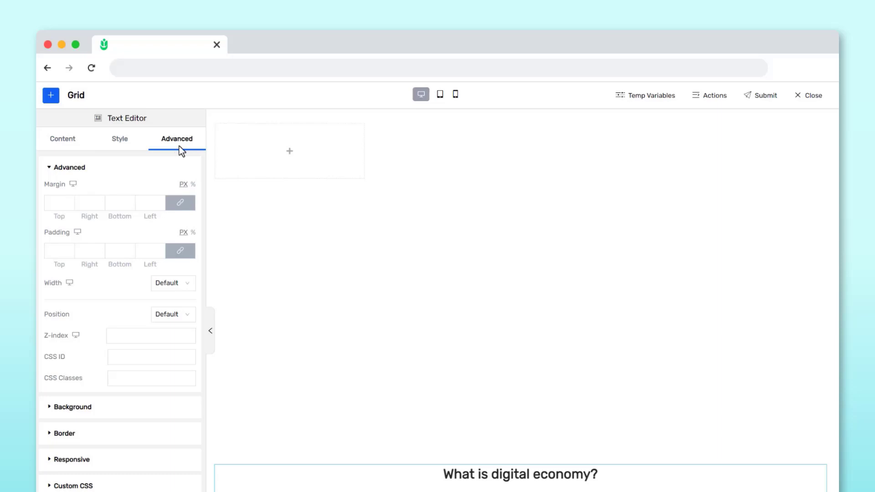
left_click(81, 168)
left_click_drag(262, 471, 262, 141)
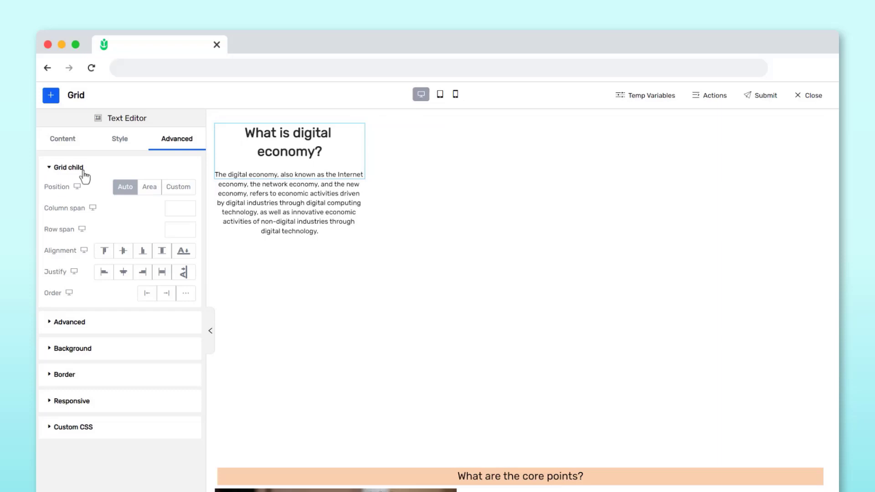
- Set the "What is digital economy?" text block's column span to 3 and row span to 1
left_click(174, 208)
type("3")
left_click(178, 230)
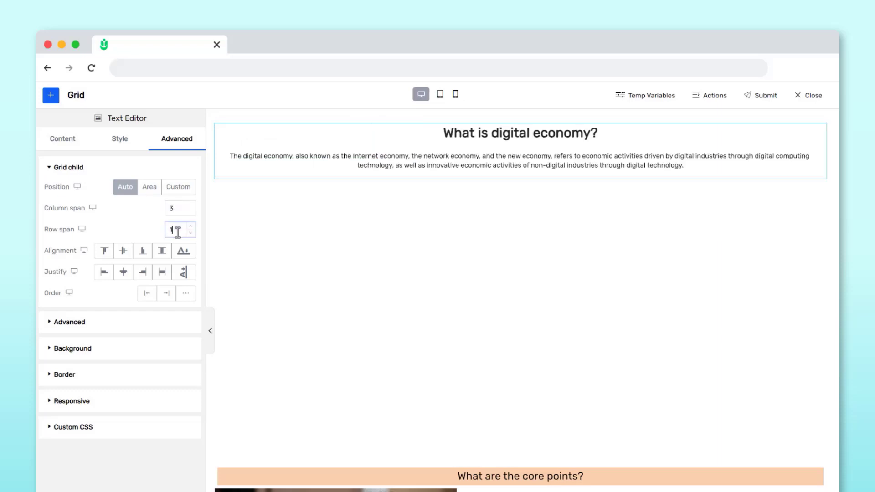
- Move the "What are the core points?" container and the content below it, including the pictures, into the grid's free cells
left_click_drag(221, 473, 245, 176)
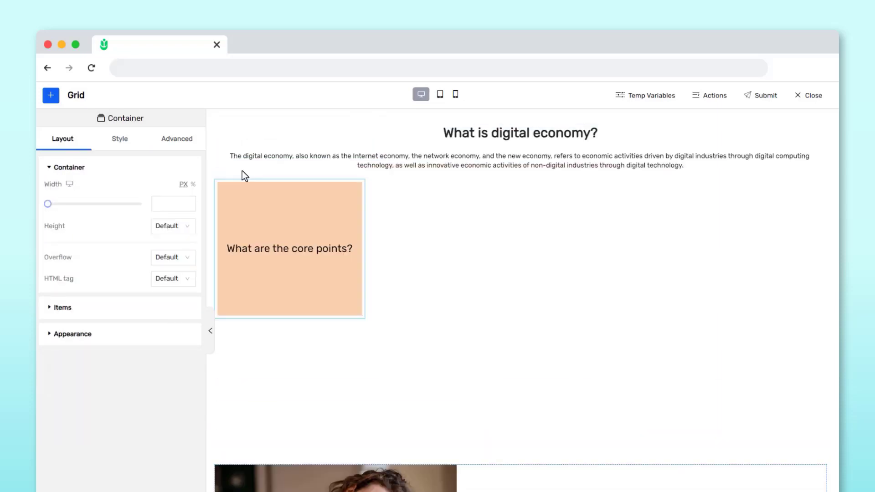
left_click_drag(276, 478, 278, 273)
scroll(281, 486, "down", 5)
left_click_drag(299, 446, 436, 199)
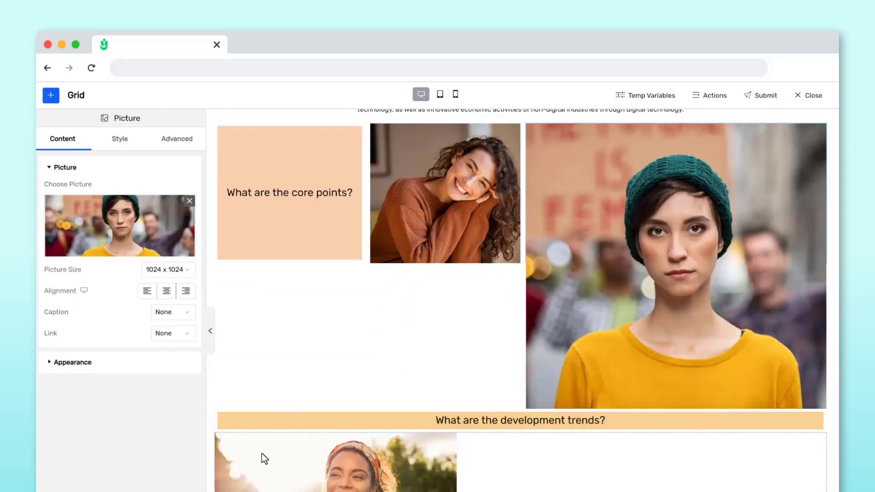
left_click_drag(261, 453, 576, 345)
left_click_drag(224, 476, 330, 401)
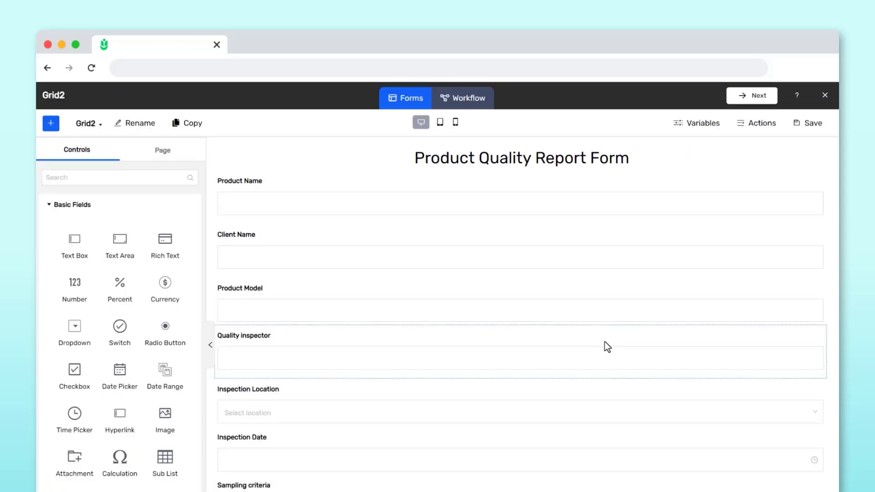
- Add a Grid control directly below the Product Quality Report Form heading and title it "December Quality Analysis Report"
scroll(150, 359, "down", 5)
left_click_drag(139, 371, 264, 173)
left_click(94, 231)
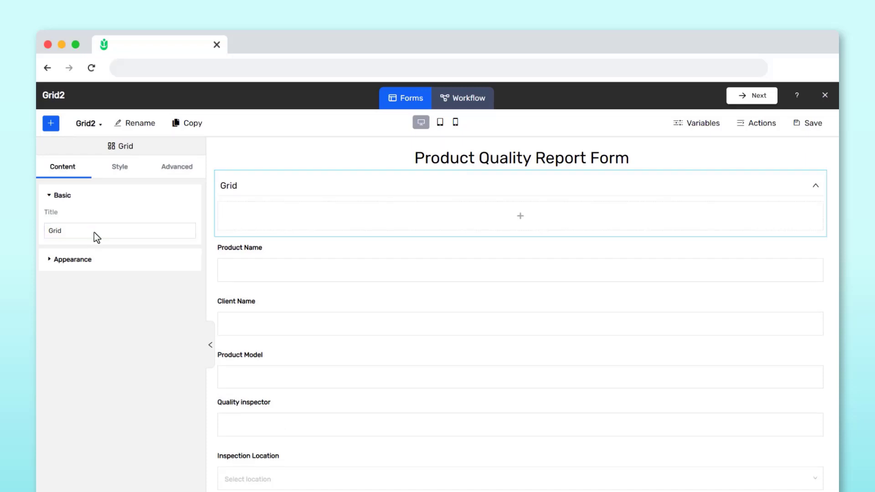
left_click(104, 234)
left_click_drag(104, 234, 40, 234)
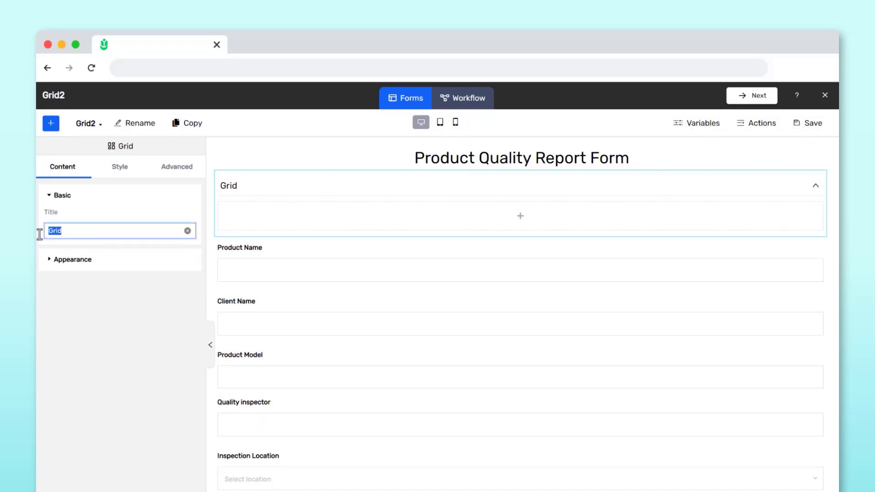
key("super+v")
left_click(90, 283)
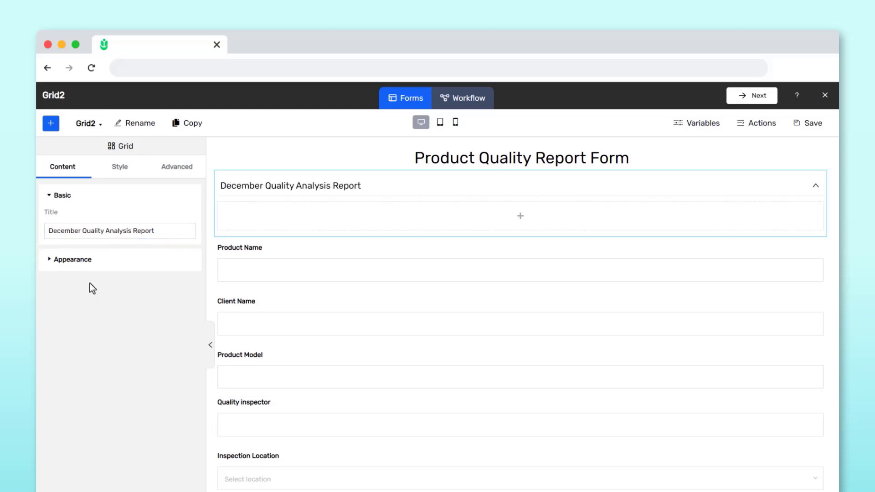
- Expand the December Quality Analysis Report grid to four columns and four rows
left_click(121, 264)
left_click(190, 276)
left_click(191, 276)
left_click(190, 276)
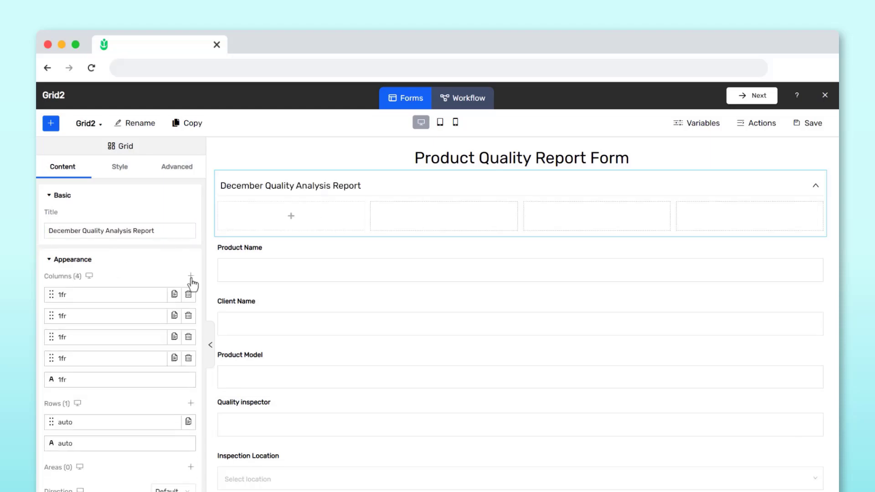
left_click(191, 404)
left_click(191, 404)
left_click(190, 404)
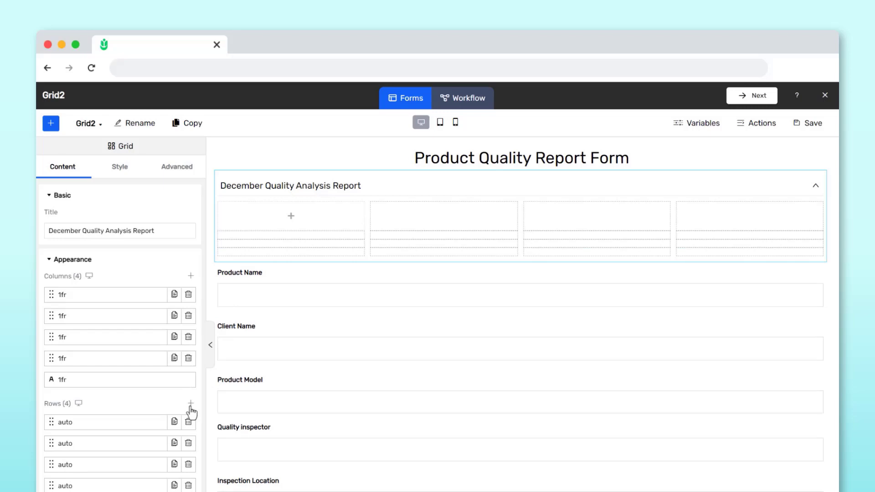
- Move the form's fields and notes, from Product Name through Supervisor's Comments, into the grid's cells in order
left_click_drag(253, 273, 292, 217)
left_click_drag(273, 298, 597, 219)
left_click_drag(313, 301, 750, 219)
left_click_drag(289, 302, 295, 269)
left_click_drag(345, 335, 315, 292)
left_click_drag(319, 342, 435, 290)
left_click_drag(306, 340, 592, 291)
left_click_drag(343, 353, 732, 308)
left_click_drag(319, 458, 322, 403)
- Set the column span of the Product Name and Client Name fields to 2
left_click(330, 233)
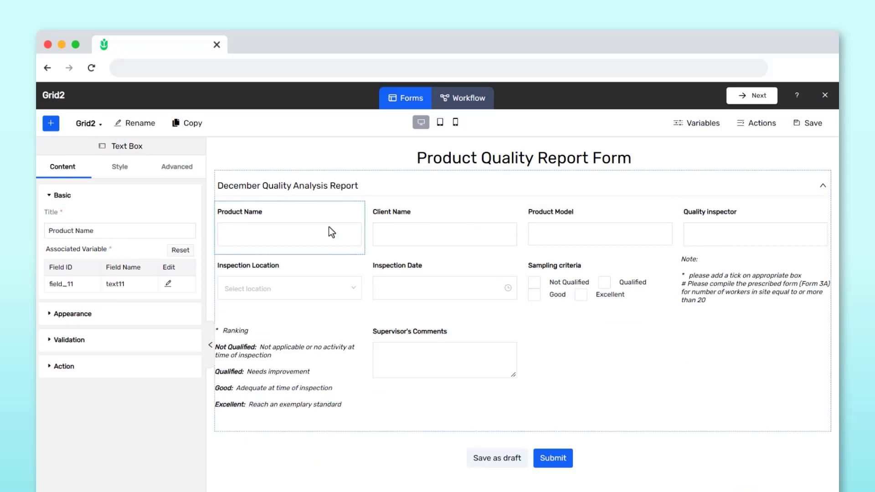
left_click(182, 171)
left_click(176, 236)
type("2")
left_click(600, 217)
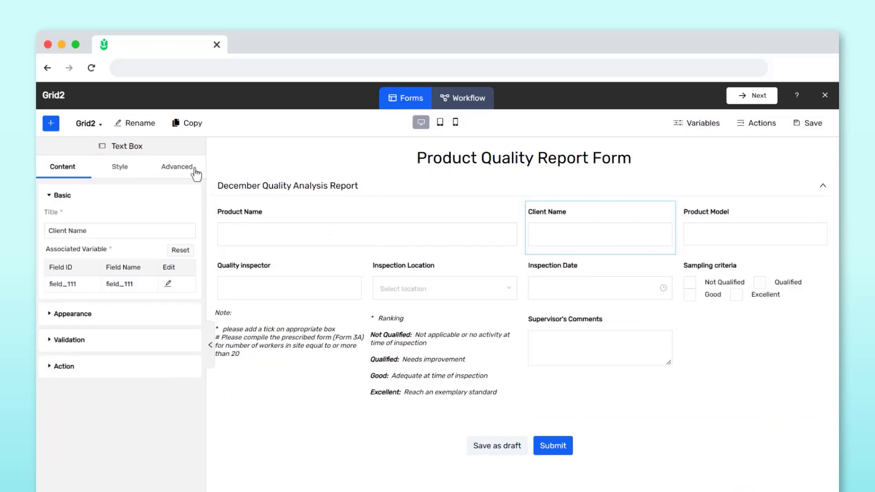
left_click(195, 172)
left_click(176, 236)
type("2")
left_click(174, 258)
- Set the Product Model field's column span to 2 and row span to 1
left_click(258, 268)
left_click(187, 171)
left_click(176, 236)
type("2")
left_click(174, 258)
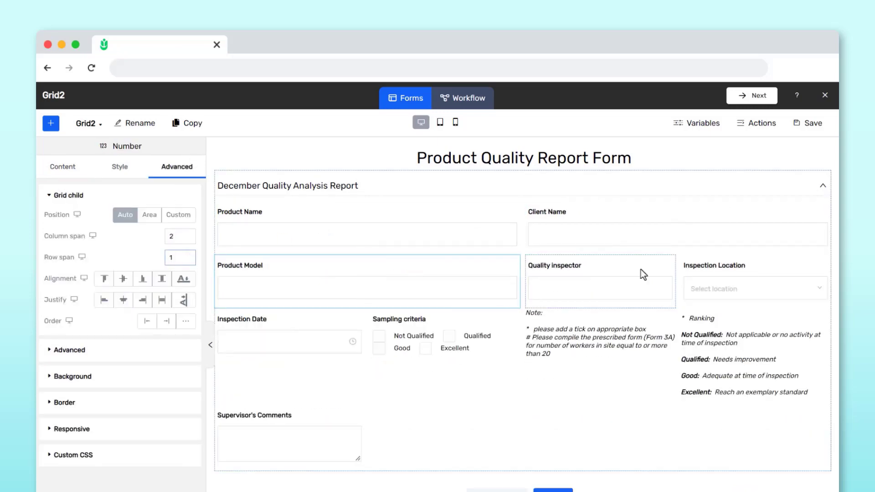
- Set the column span of the Quality inspector and Sampling criteria fields to 2
left_click(264, 322)
left_click(563, 321)
left_click(185, 171)
left_click(176, 236)
type("2")
left_click(180, 257)
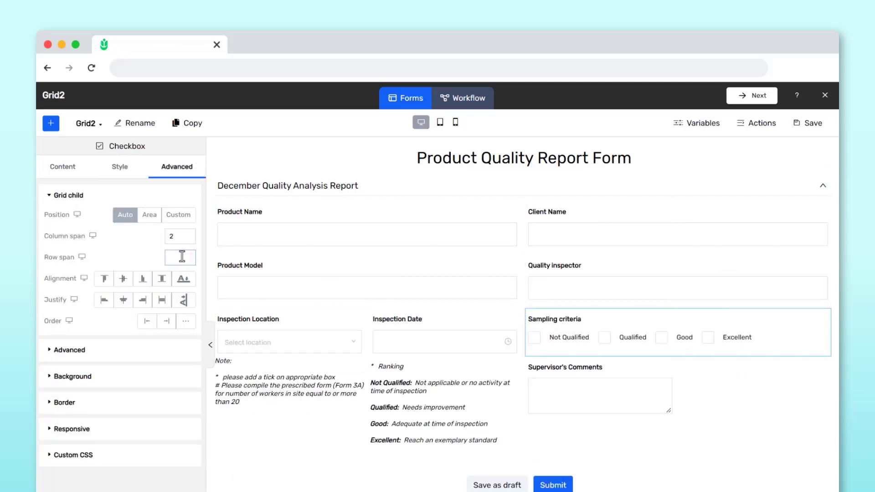
- Set the column span of the Note and Ranking text blocks to 2
left_click(302, 392)
left_click(183, 173)
left_click(179, 235)
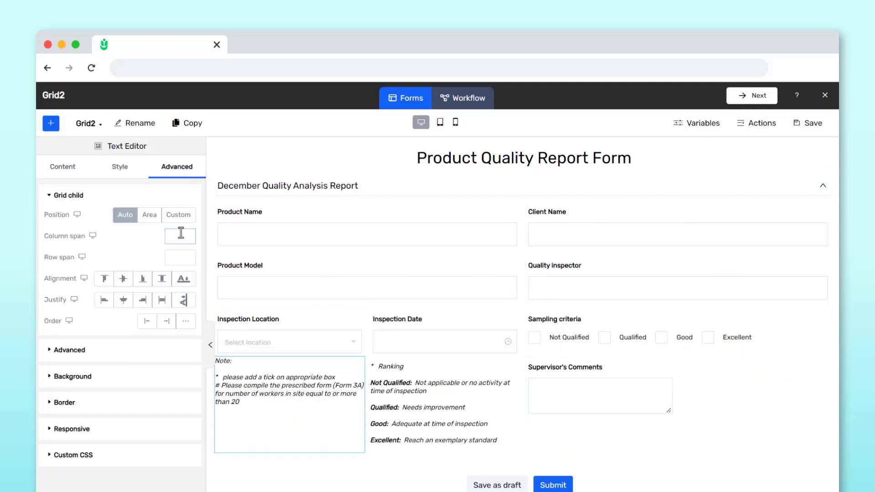
type("2")
left_click(178, 257)
- Set the Supervisor's Comments field's column span to 4 and row span to 1
left_click(404, 465)
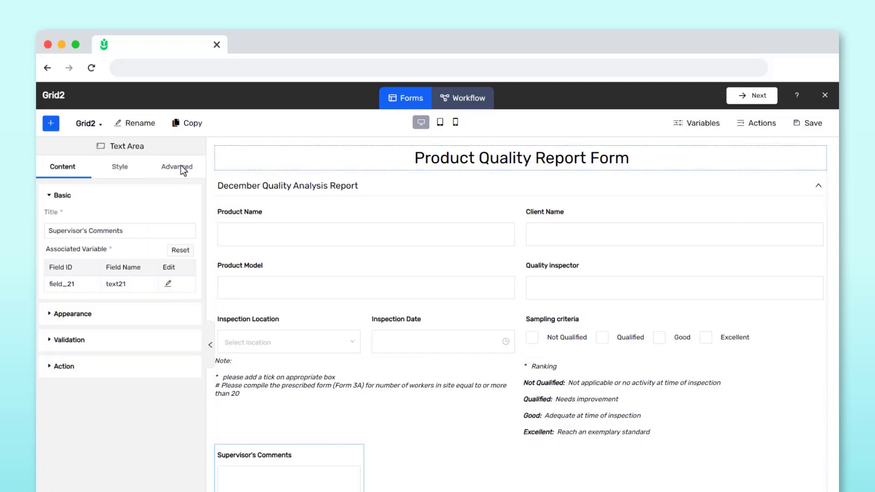
left_click(180, 168)
left_click(178, 236)
type("4")
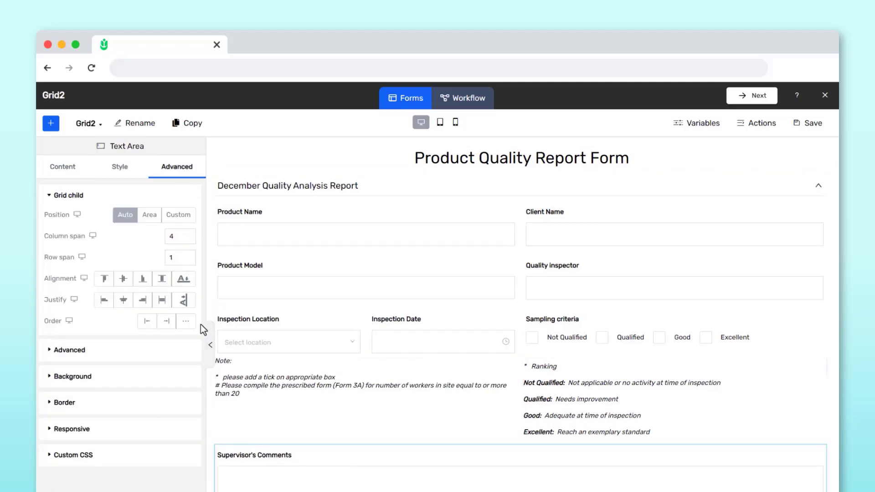
- Set the columns gap of the December Quality Analysis Report grid to 15 px
left_click(274, 179)
left_click(119, 167)
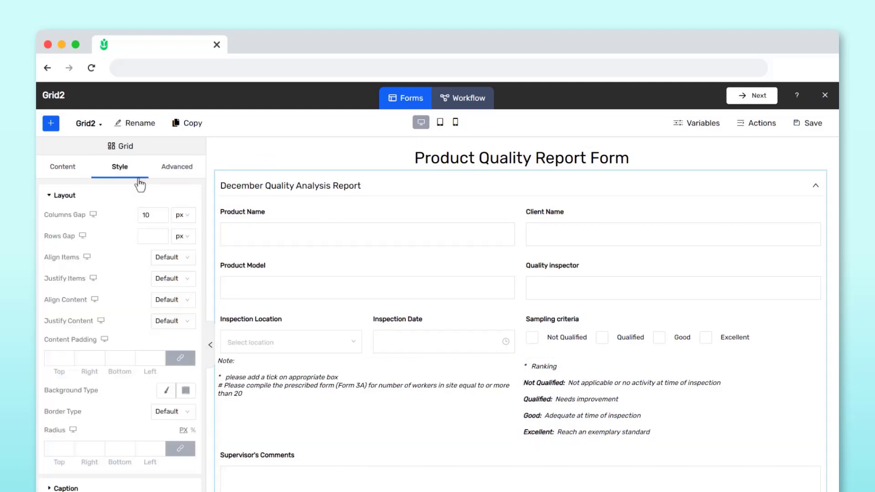
left_click_drag(151, 215, 129, 215)
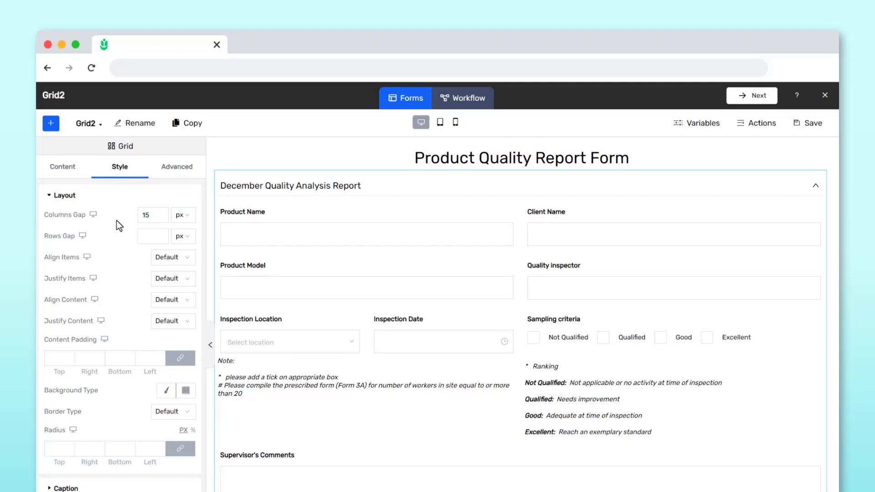
- Set the grid's content padding to 15 on all sides and its background color to 4A90E2 at an alpha of 4
left_click(57, 358)
type("15")
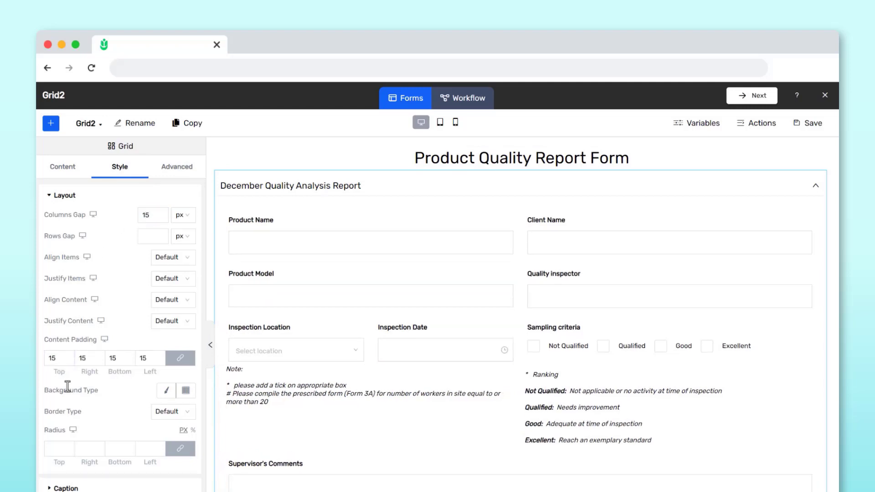
left_click(167, 391)
left_click(189, 412)
type("4A90E2")
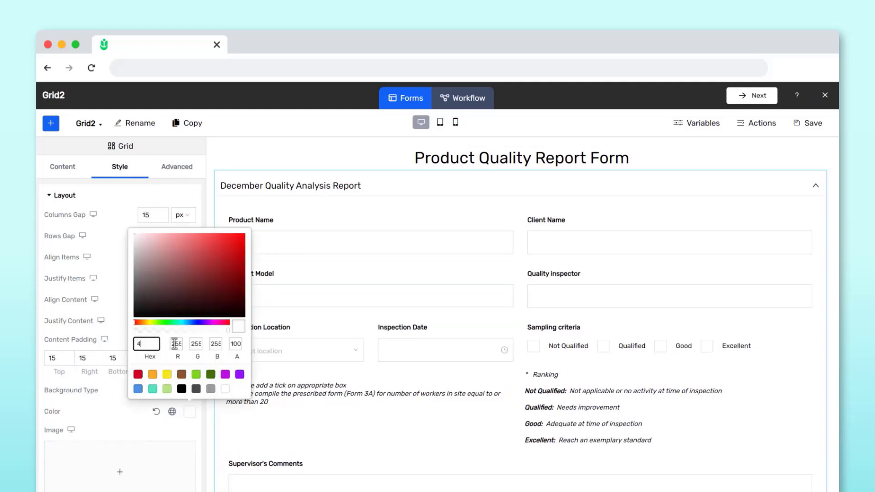
left_click(235, 344)
type("5")
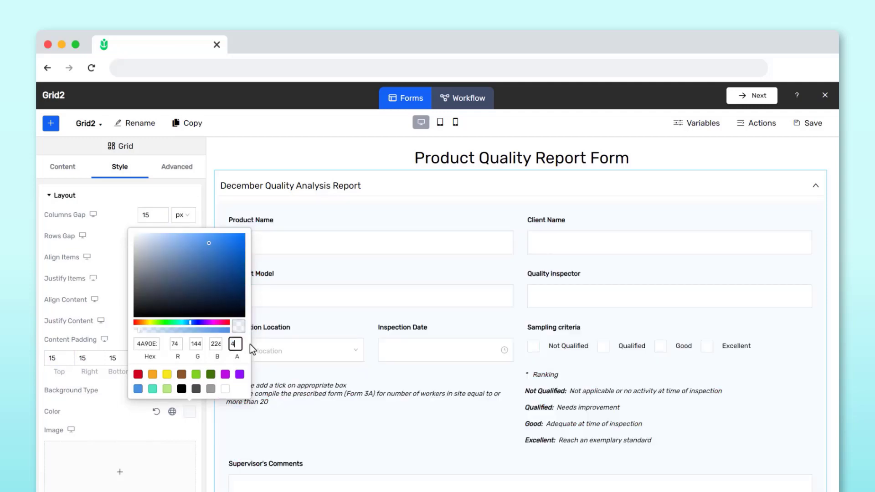
left_click(119, 332)
- Set the grid caption's padding to 2 px at the top and 7 px at the bottom
left_click(88, 202)
left_click(113, 230)
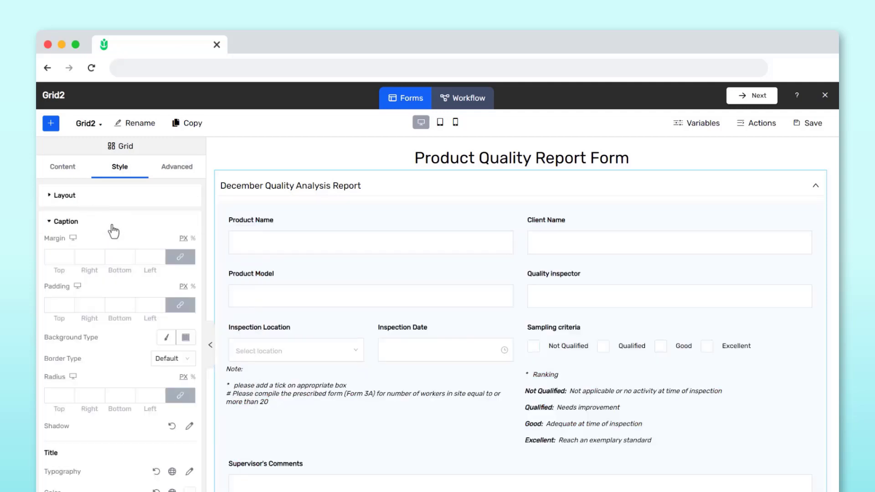
left_click(62, 305)
type("2")
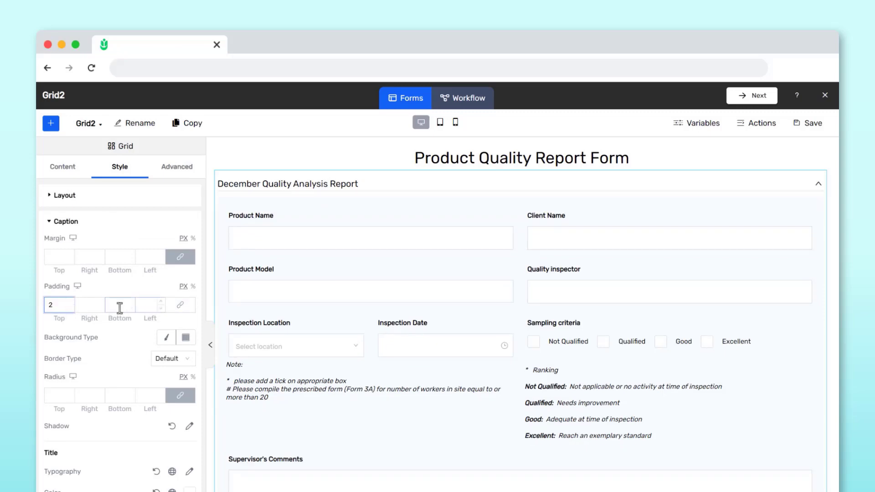
left_click(118, 305)
type("7")
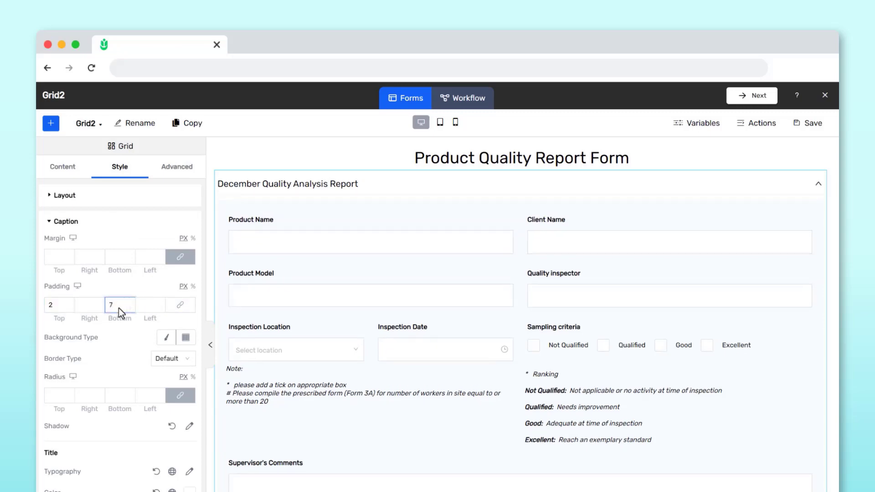
- Give the grid caption a solid bottom border with a width of 2 in color 4A90E2
left_click(185, 358)
left_click(182, 411)
left_click(121, 399)
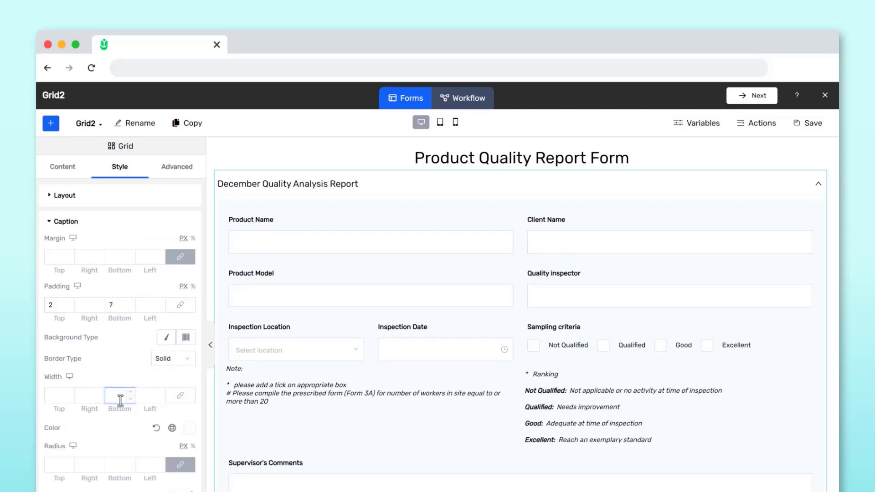
type("2")
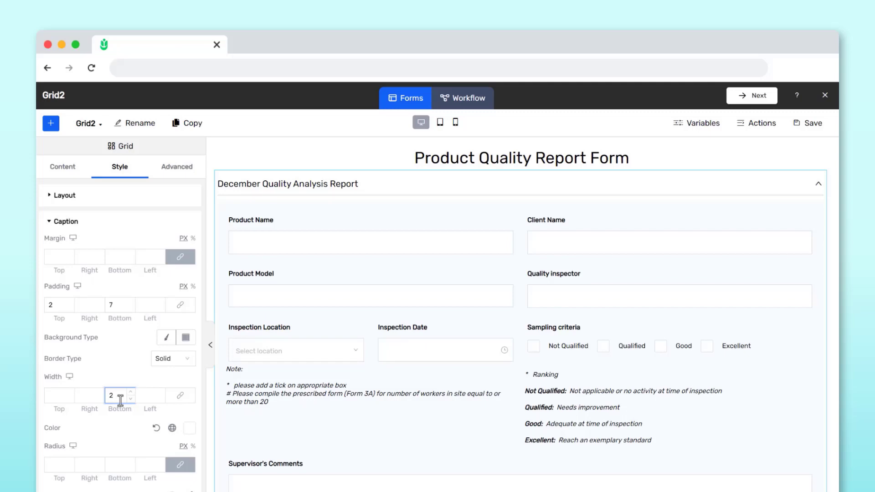
left_click(190, 429)
type("A90E2")
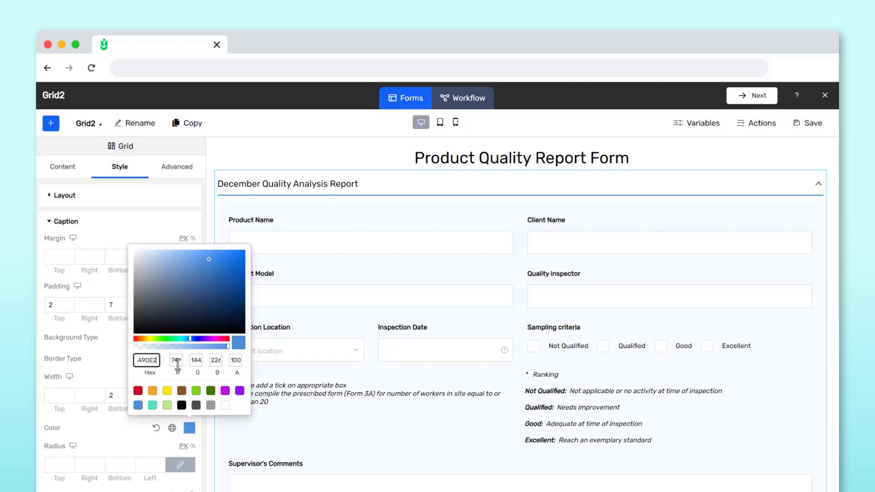
left_click(106, 378)
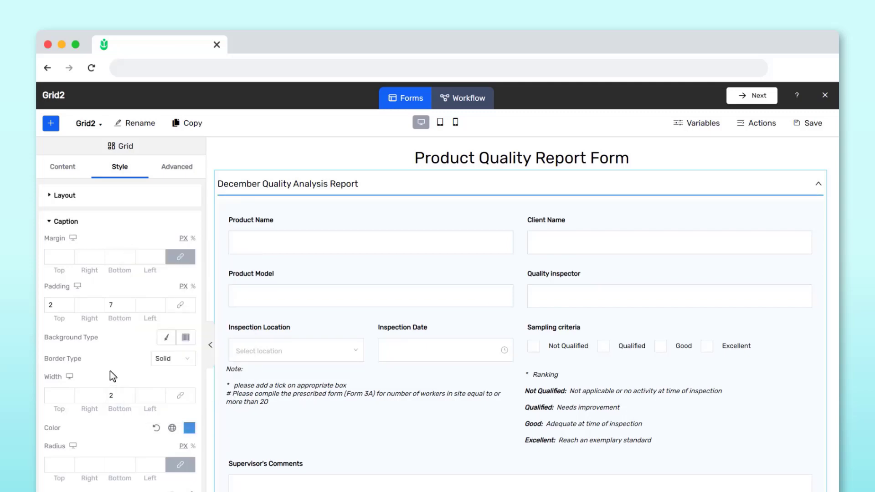
- Examine the whole Product Quality Report Form in the tablet preview
left_click(440, 123)
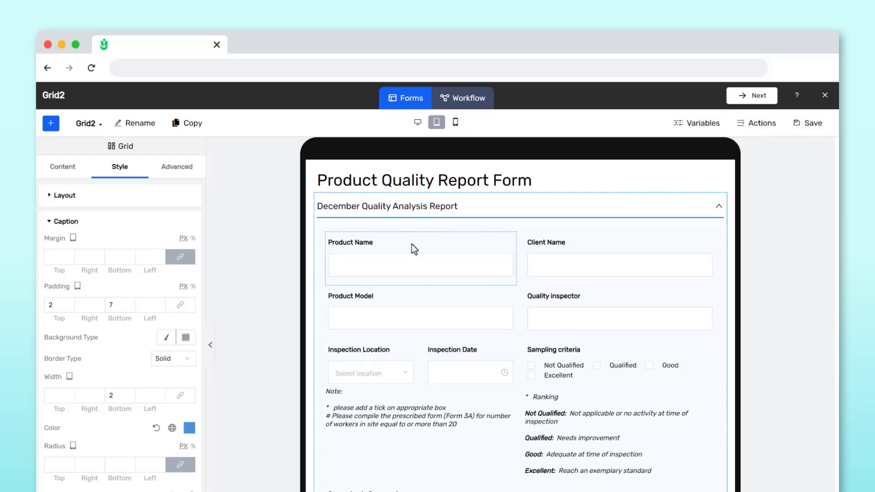
scroll(412, 244, "down", 3)
scroll(411, 244, "up", 3)
scroll(411, 244, "down", 3)
scroll(411, 244, "up", 3)
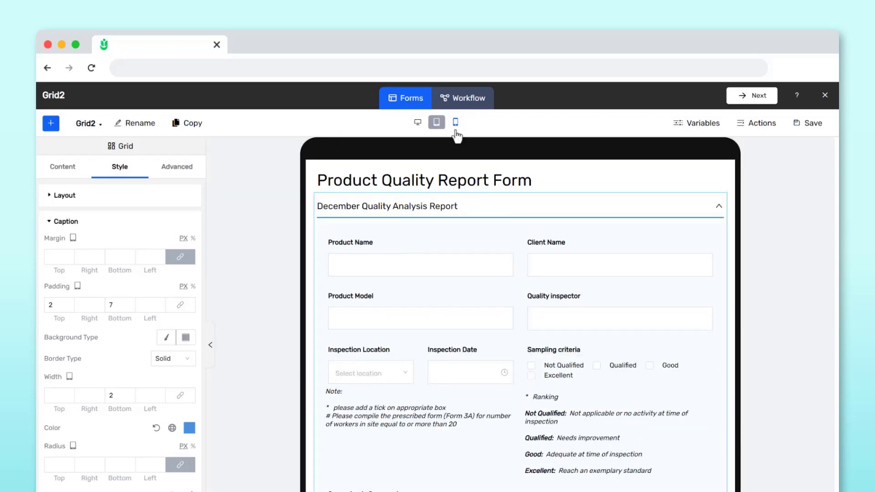
- Switch to the mobile layout and delete the second 1fr column of the December Quality Analysis Report grid
left_click(455, 123)
scroll(520, 278, "down", 5)
scroll(521, 277, "up", 5)
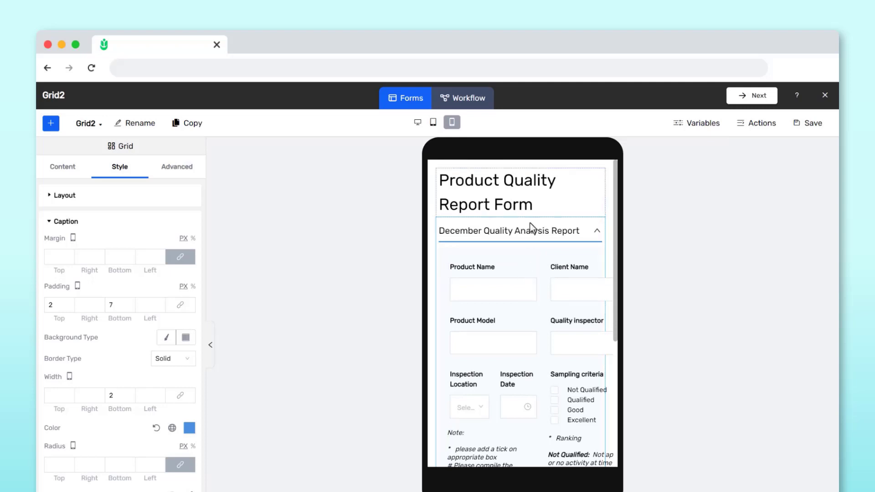
left_click(66, 169)
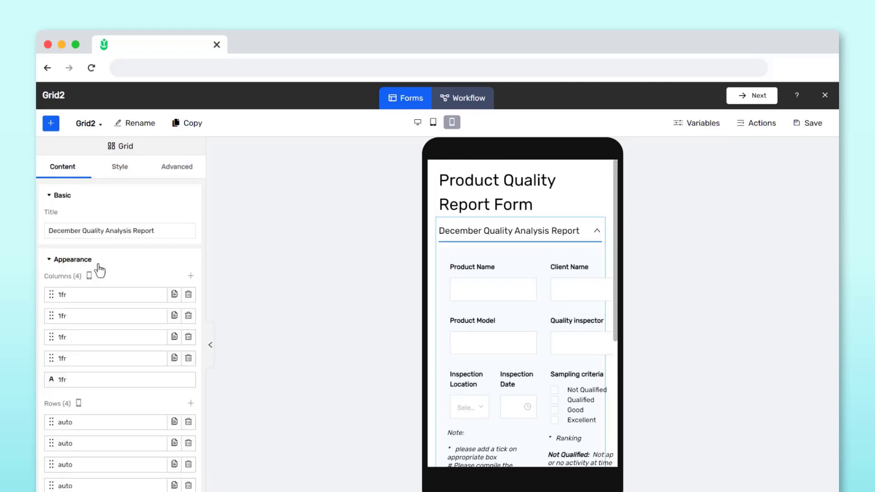
left_click(189, 316)
- Set the column span of the Inspection Location and Inspection Date fields to 2 in the mobile layout
left_click(494, 272)
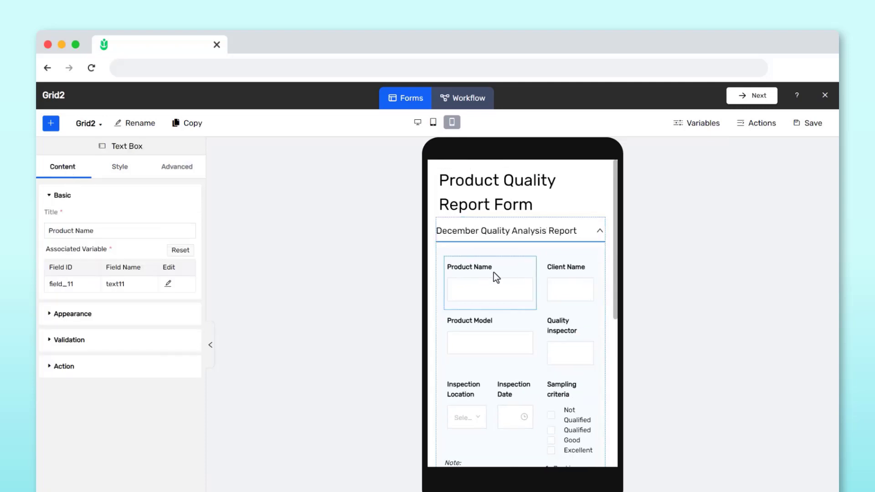
left_click(475, 379)
left_click(177, 166)
left_click(180, 237)
type("2")
left_click(543, 382)
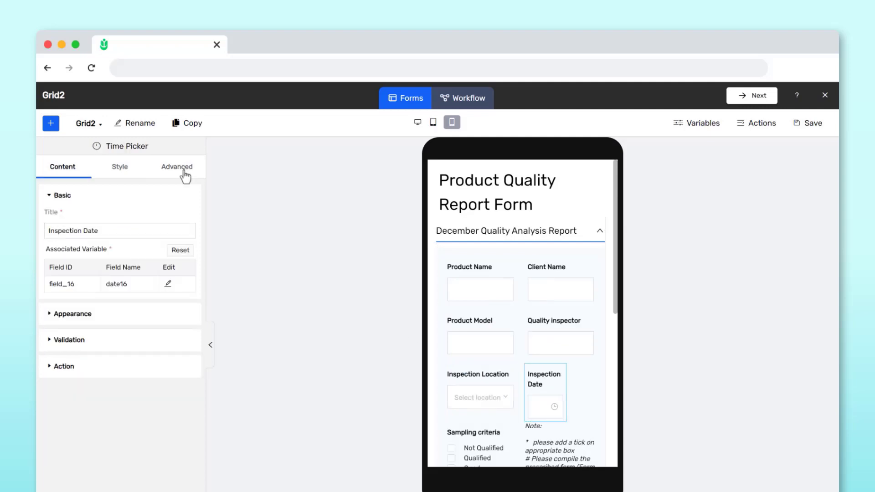
left_click(186, 177)
left_click(180, 236)
type("2")
- Set the Sampling criteria field's column span to 4 in the mobile layout
left_click(500, 437)
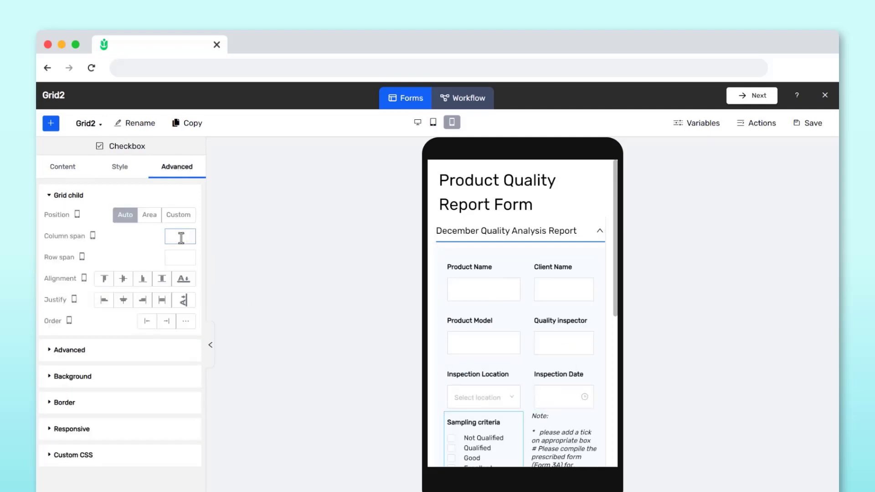
type("4")
left_click(178, 257)
- Set the Note text block's column span to 4 and row span to 1 in the mobile layout
scroll(474, 401, "down", 1)
left_click(462, 409)
left_click(177, 167)
left_click(175, 237)
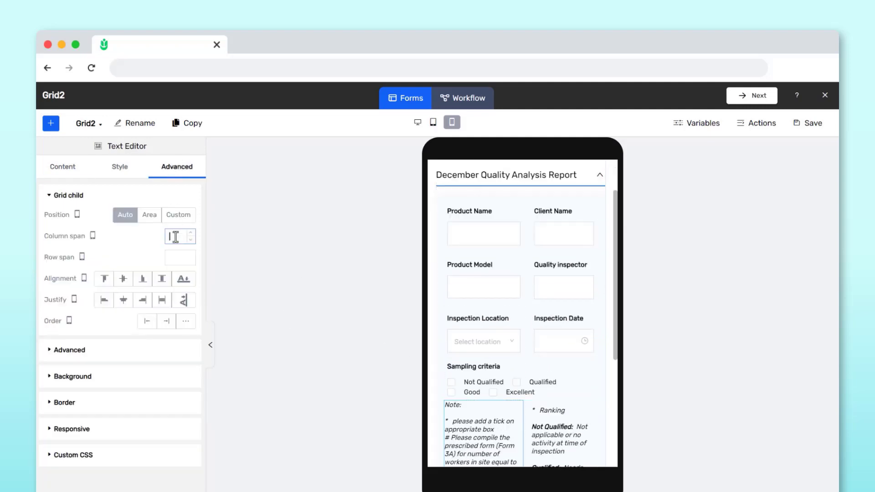
type("4")
left_click(178, 256)
type("1")
- Set the Ranking text block's column span to 4 and row span to 1 in the mobile layout
scroll(519, 351, "down", 3)
left_click(518, 351)
left_click(177, 167)
left_click(183, 236)
type("4")
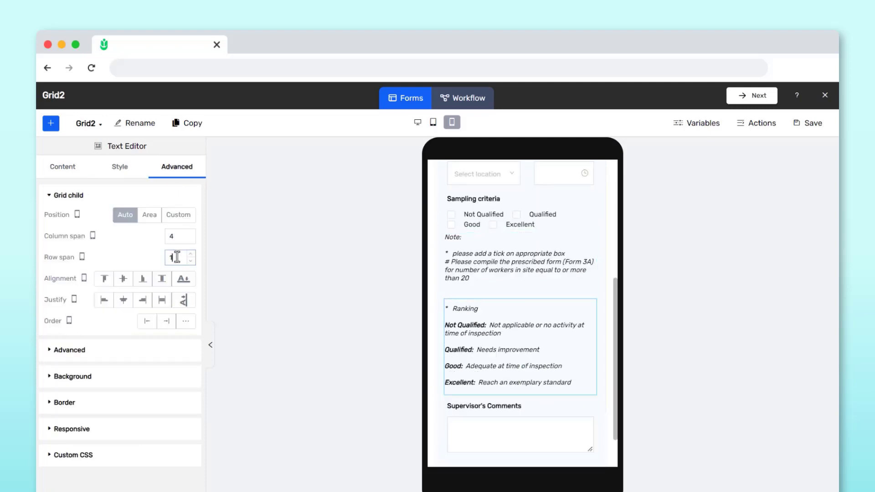
- Set the columns gap of the December Quality Analysis Report grid to 5 px in the mobile layout
scroll(517, 357, "down", 1)
scroll(520, 355, "up", 6)
left_click(494, 269)
left_click(500, 228)
left_click(128, 174)
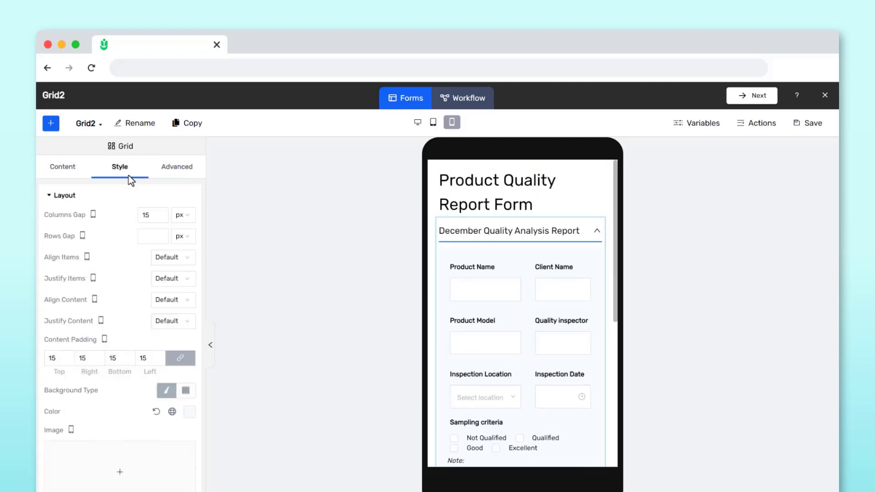
double_click(144, 215)
type("5")
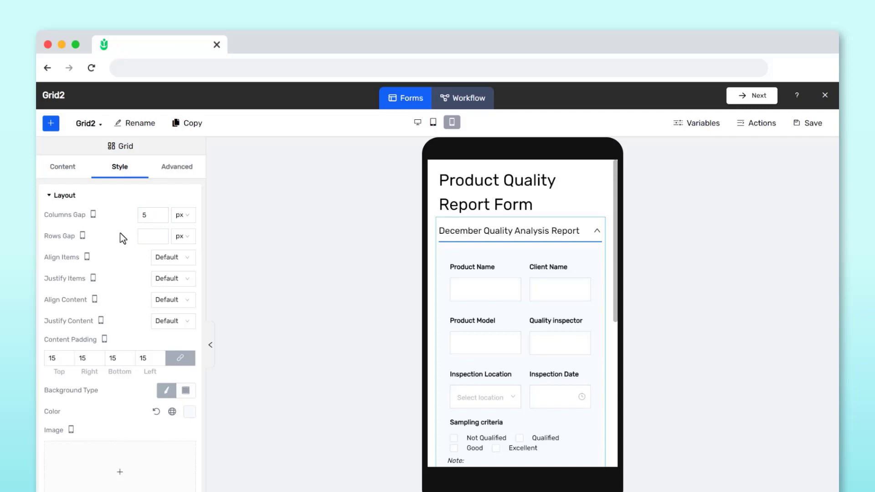
- Review the full mobile form down to the Submit button and return to the desktop layout
scroll(611, 253, "down", 5)
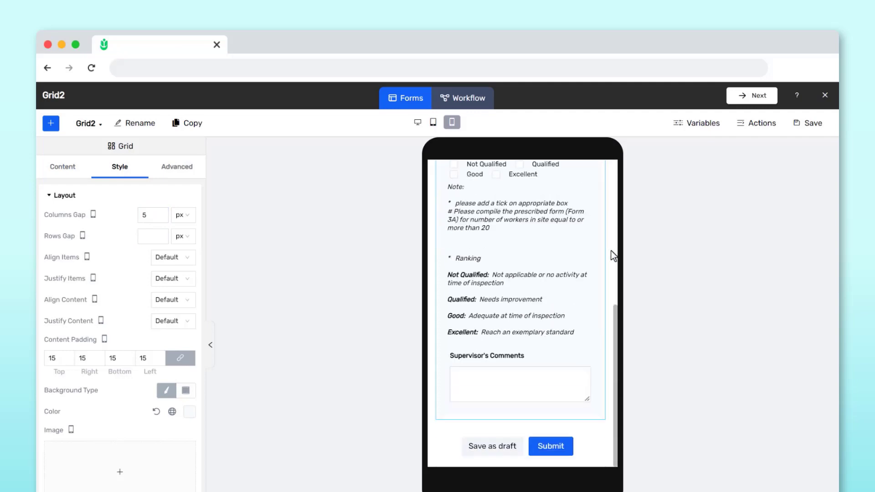
scroll(611, 254, "up", 6)
left_click(418, 123)
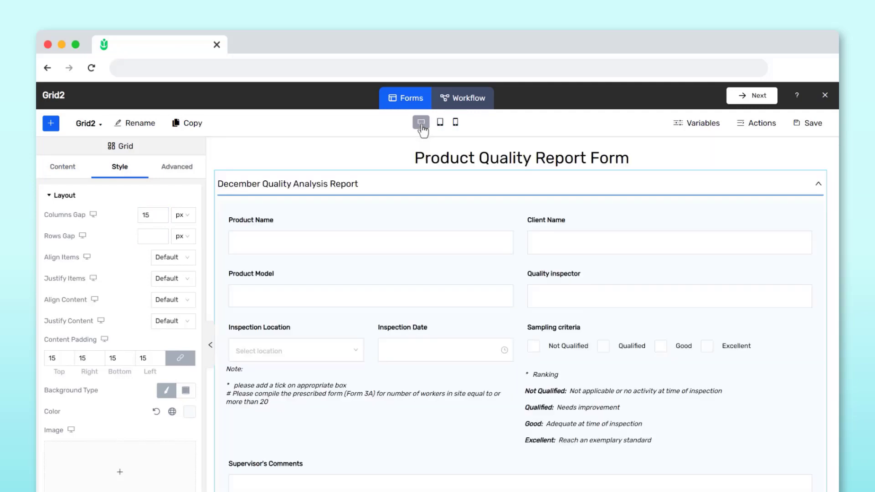